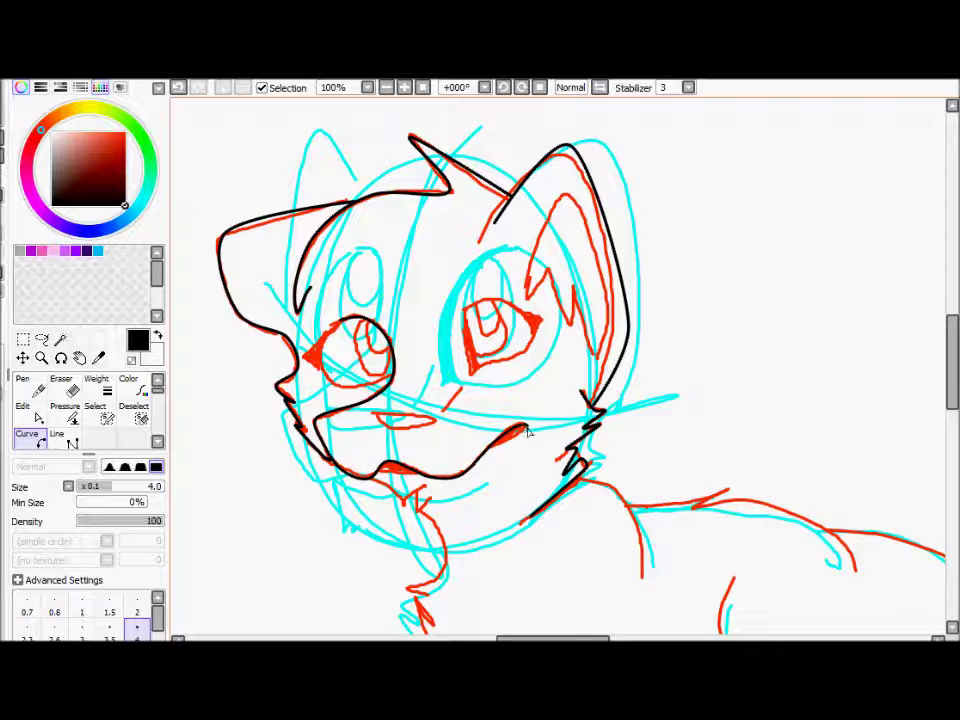
Step: Ink the nose and both eyes with their irises and pupils in black curves over the red sketch
mouse_move(440, 424)
mouse_down()
mouse_move(391, 449)
mouse_move(380, 421)
mouse_up()
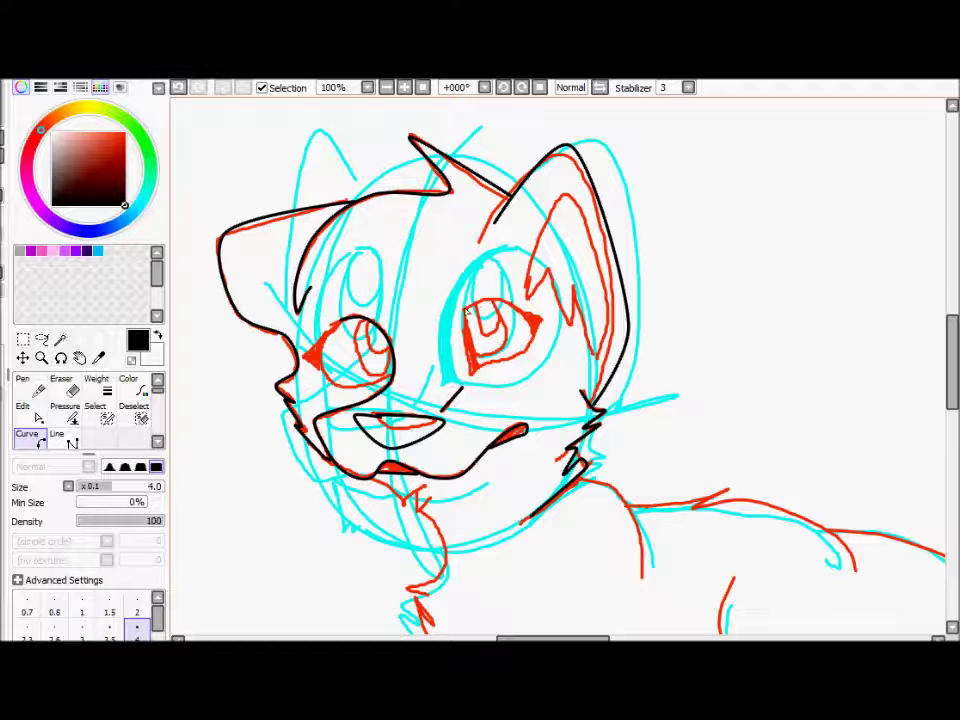
drag(537, 334, 493, 368)
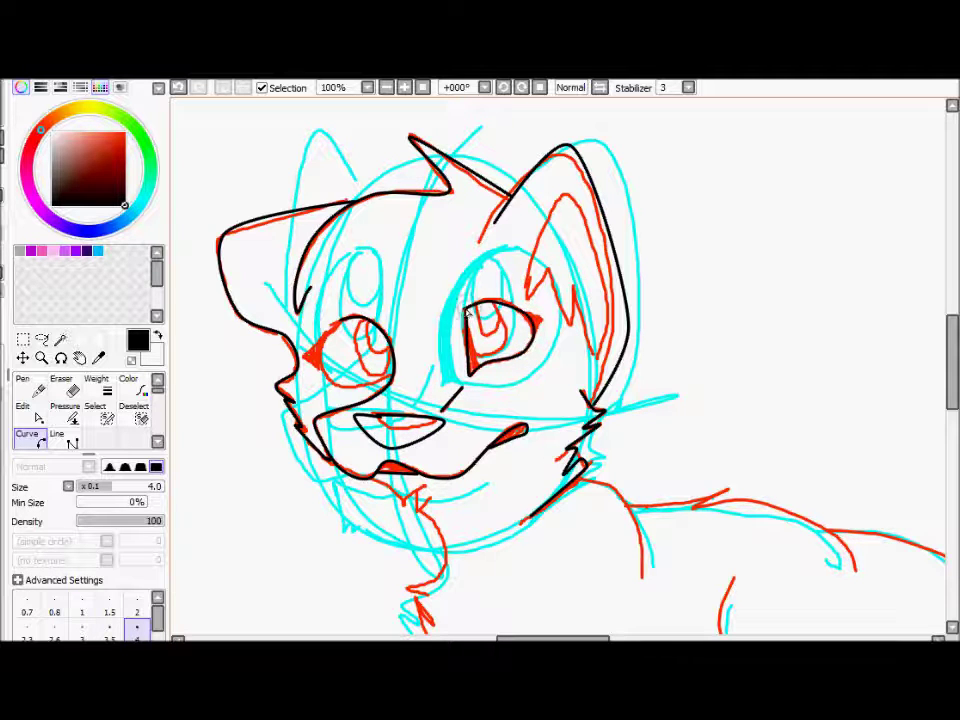
drag(492, 355, 503, 325)
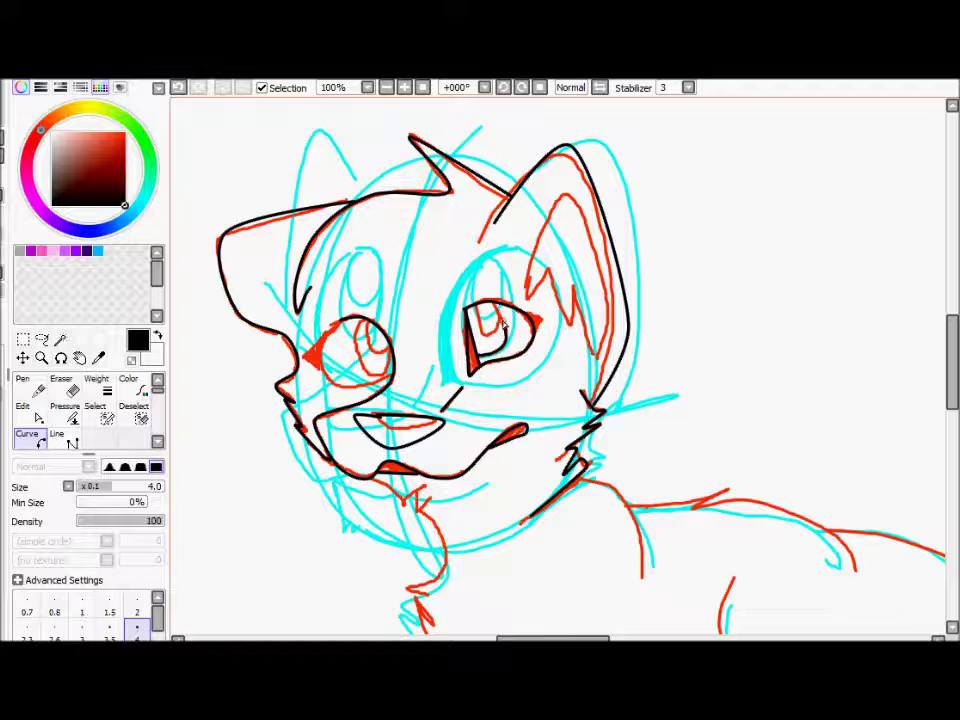
drag(343, 320, 319, 367)
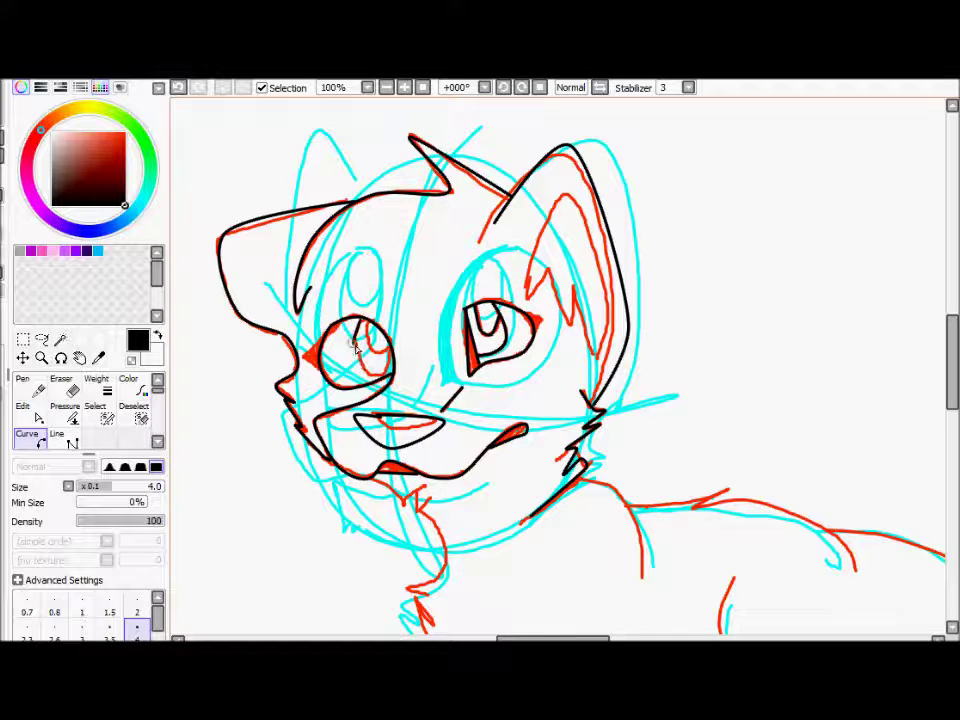
drag(366, 321, 376, 358)
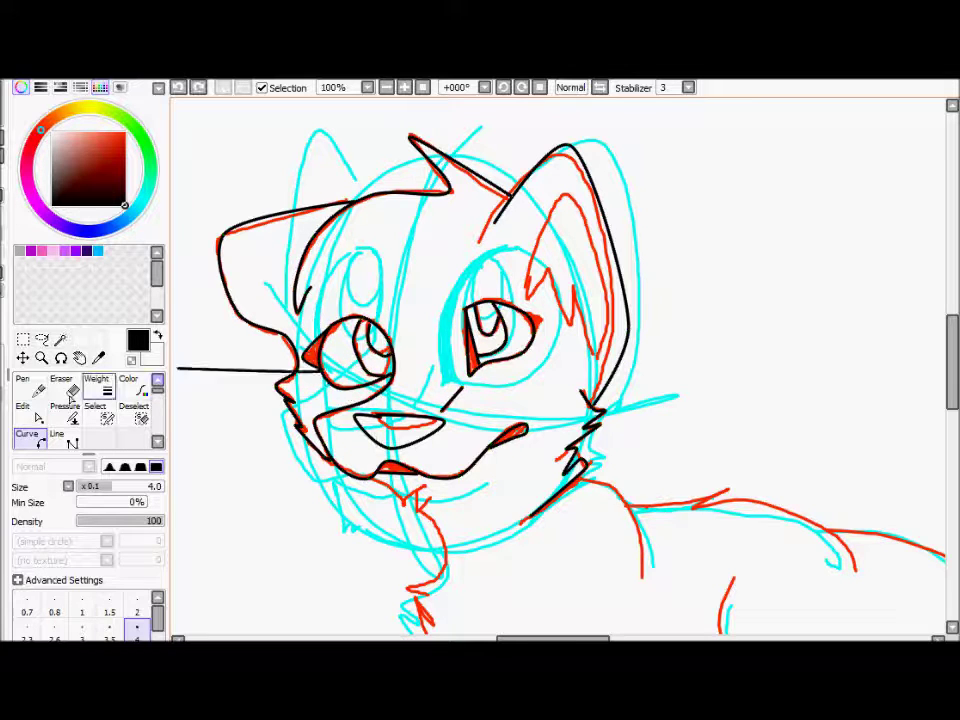
Step: Ink the inner edge and jagged fur tufts of the upright ear with a black curve
click(575, 191)
click(606, 278)
click(591, 396)
click(594, 356)
click(580, 386)
click(582, 306)
click(572, 354)
click(560, 272)
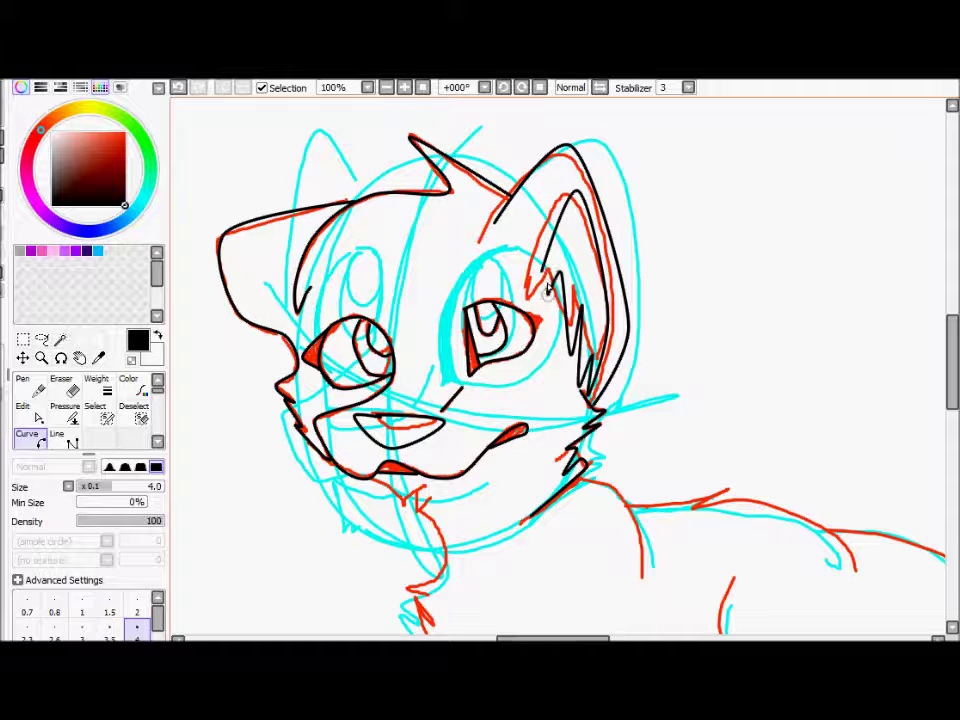
Step: Ink the chin fur, the throat and the chest tuft down to the top of the front leg
scroll(383, 262, down, 3)
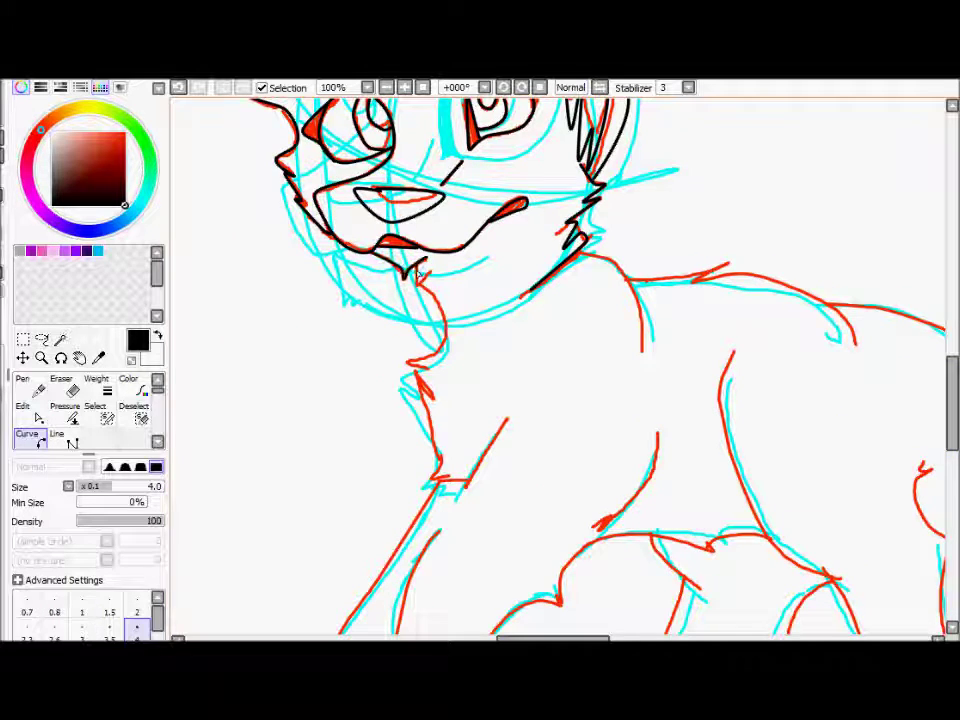
click(433, 395)
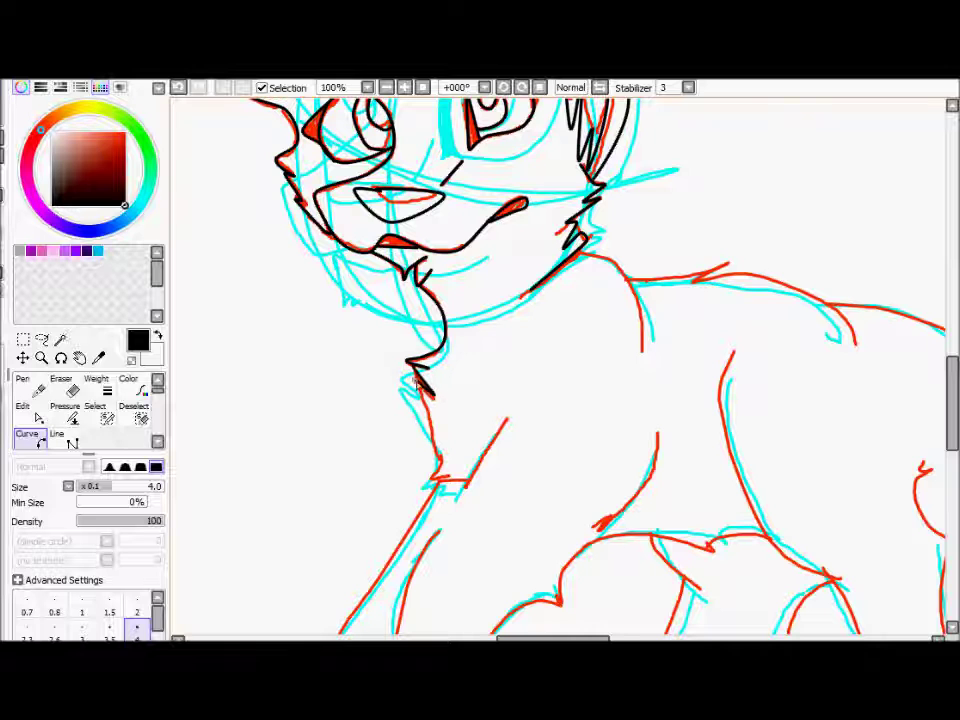
click(433, 480)
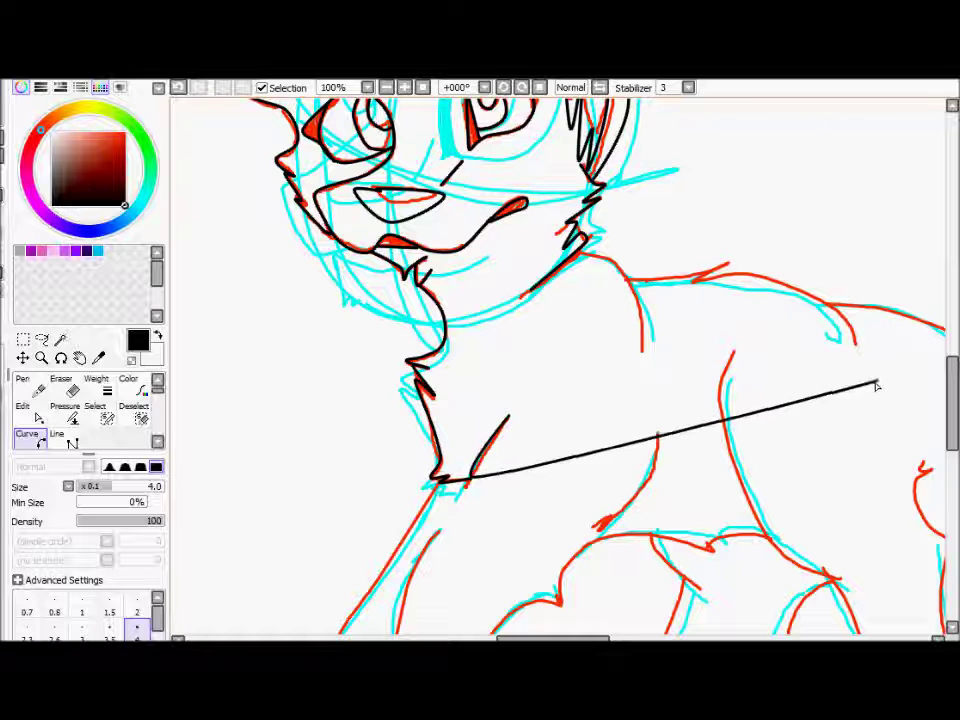
Step: Ink the front edge of the raised front leg and its paw with the toe line
scroll(866, 390, down, 3)
click(398, 450)
click(414, 546)
double_click(481, 577)
click(438, 537)
click(499, 560)
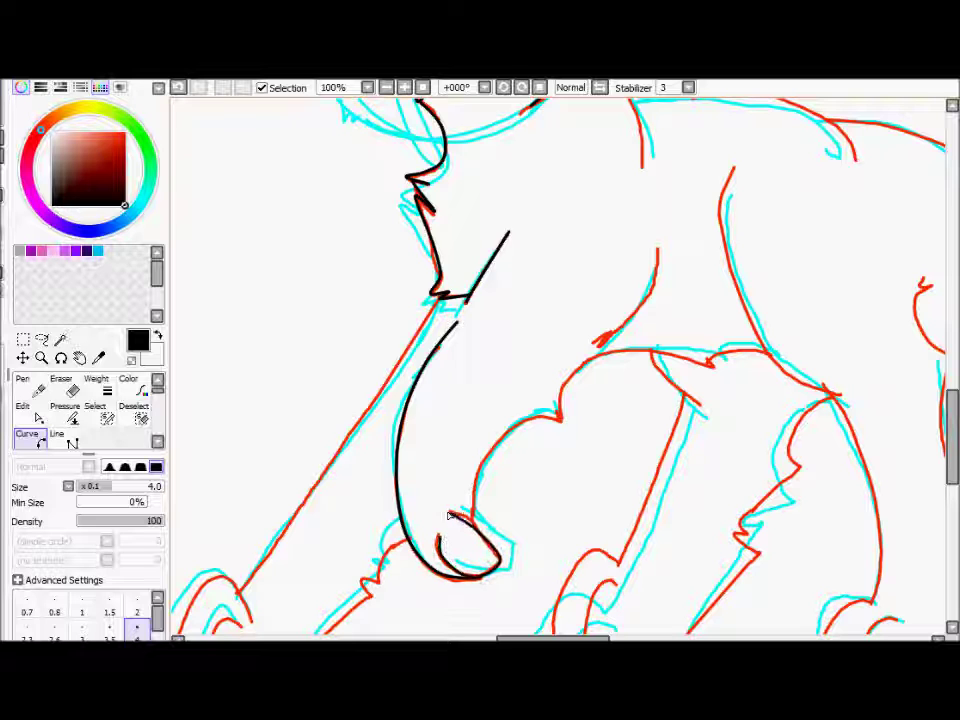
Step: Ink the underside of the raised front leg, the belly line and the elbow curve with its fur tuft
click(558, 420)
double_click(767, 353)
click(657, 250)
click(653, 292)
double_click(581, 361)
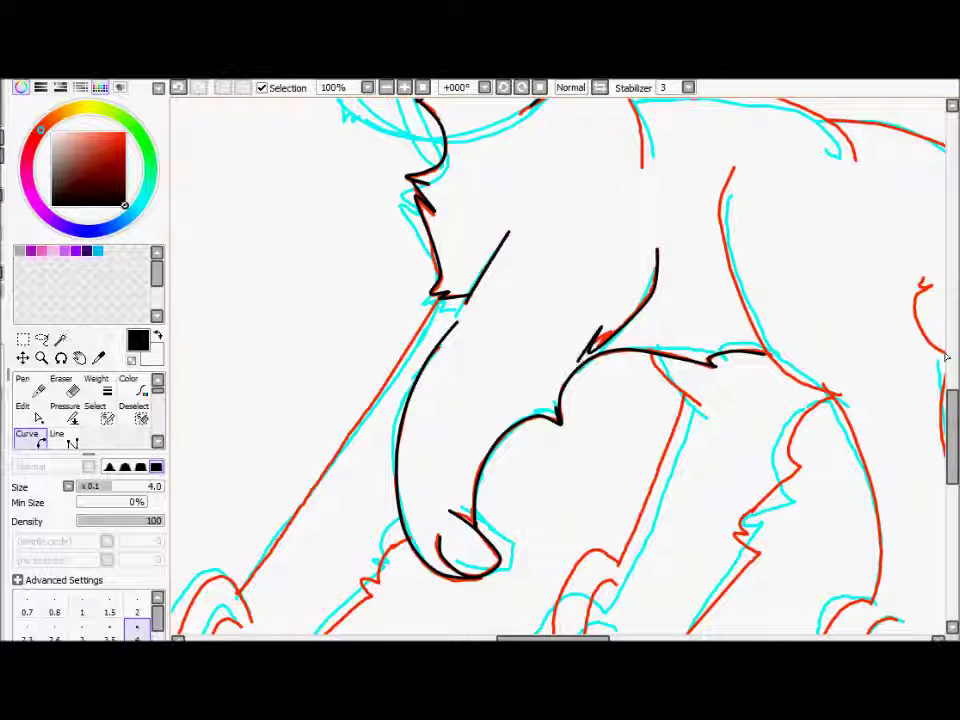
Step: Ink the straight far front leg with its paw, toe line and jagged back edge
drag(951, 452, 951, 480)
drag(561, 638, 545, 638)
click(546, 141)
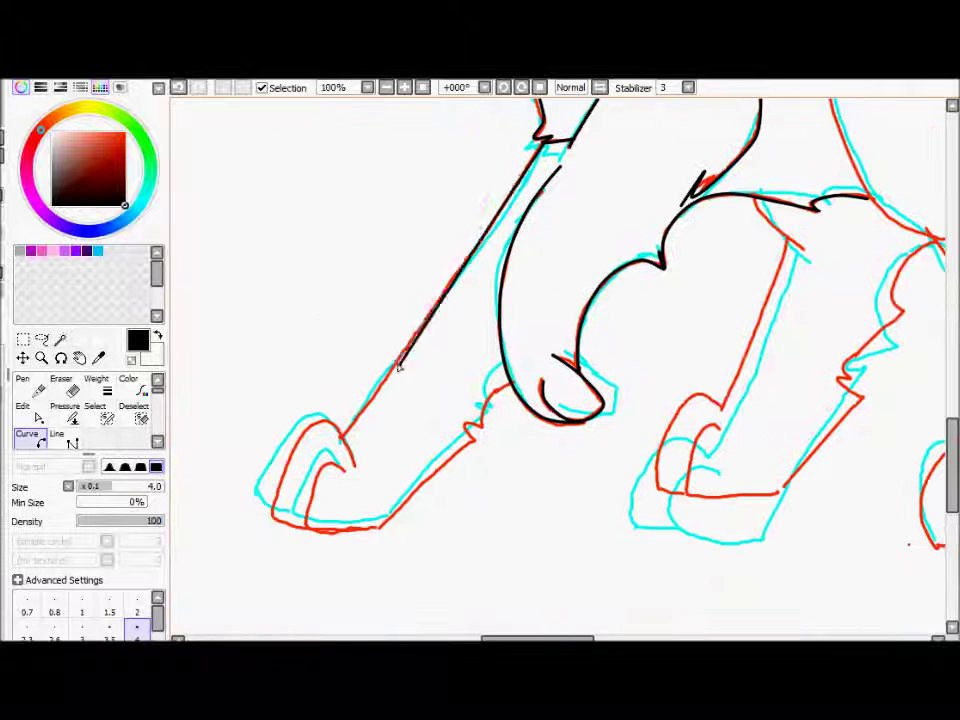
click(272, 520)
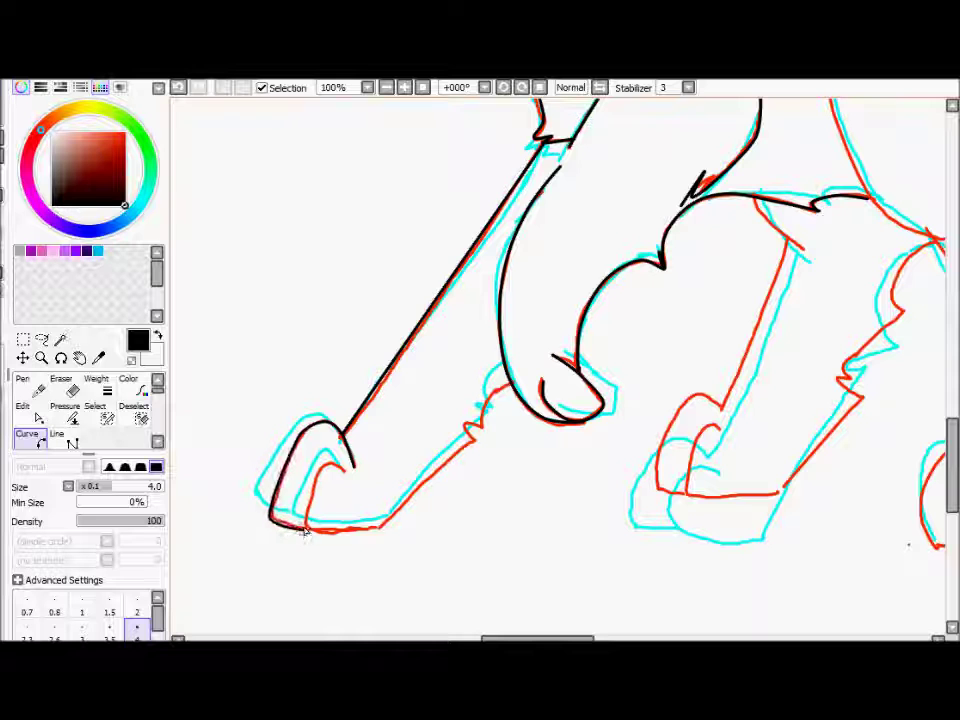
click(303, 532)
click(380, 526)
click(474, 440)
click(467, 425)
click(482, 426)
Step: Ink the thigh curve, the rear belly line and the front edge of the near hind leg
drag(548, 637, 596, 637)
drag(951, 465, 951, 437)
click(521, 161)
click(500, 204)
click(548, 348)
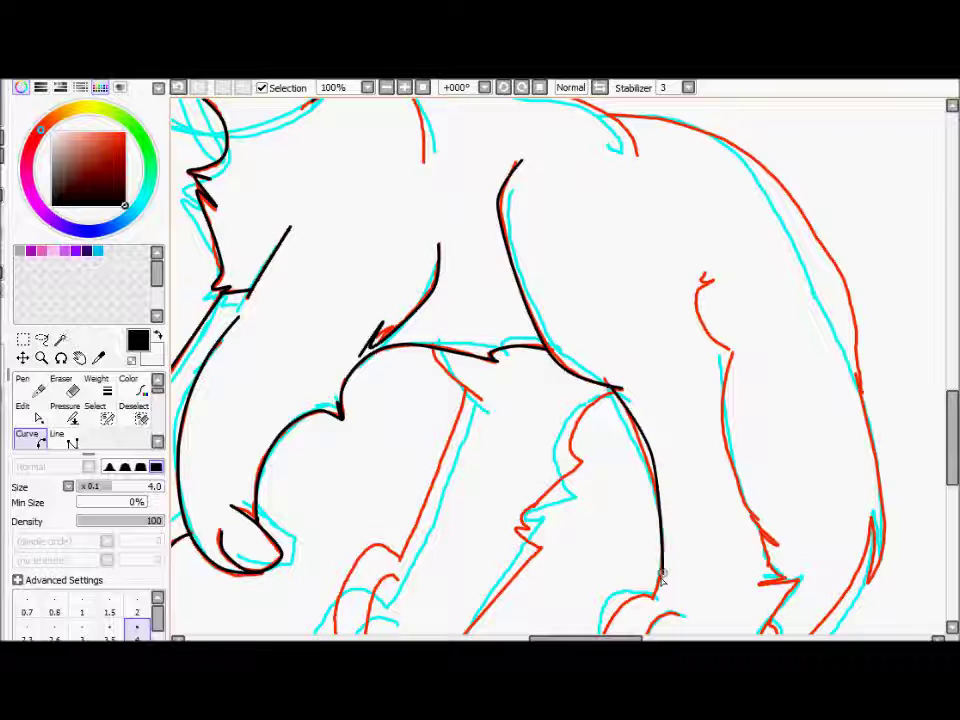
Step: Ink the near hind paw with its toe line and rounded sole
scroll(668, 448, down, 3)
click(640, 437)
click(603, 482)
click(614, 537)
double_click(648, 536)
click(684, 458)
click(665, 452)
click(643, 490)
click(648, 536)
click(724, 537)
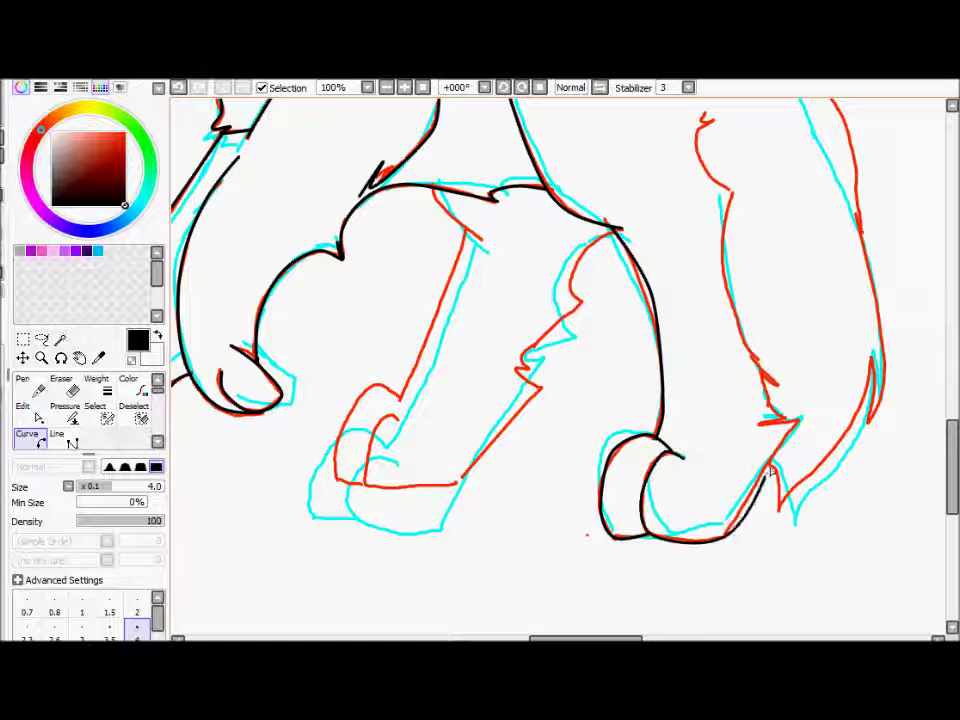
Step: Ink the back edge of the near hind leg with heel fur tufts, up to the small hook at the thigh
click(798, 421)
click(759, 424)
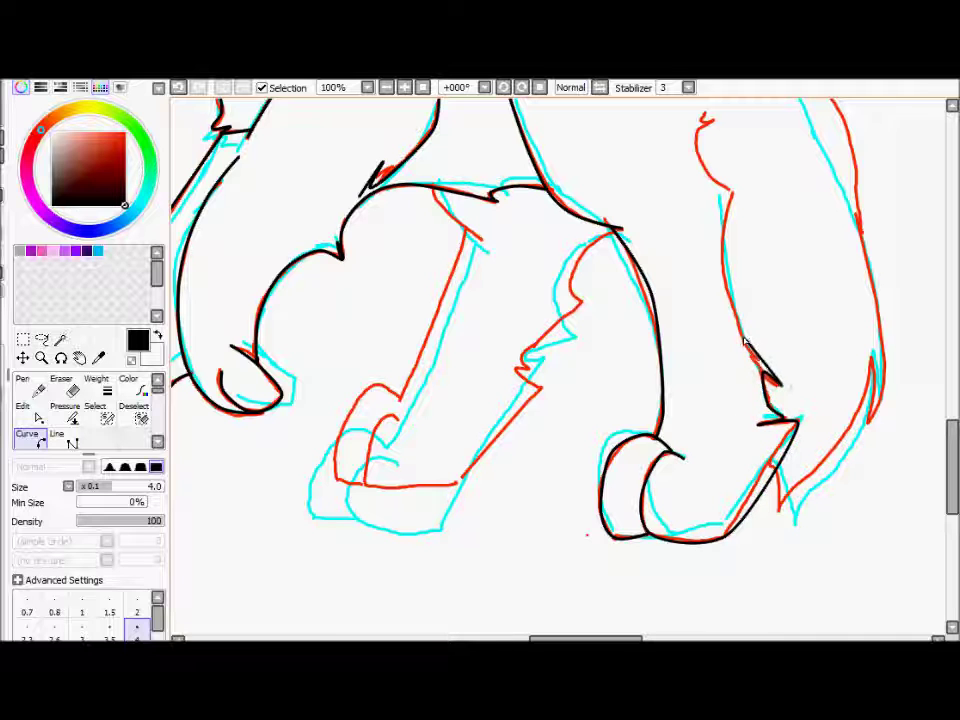
scroll(697, 330, up, 4)
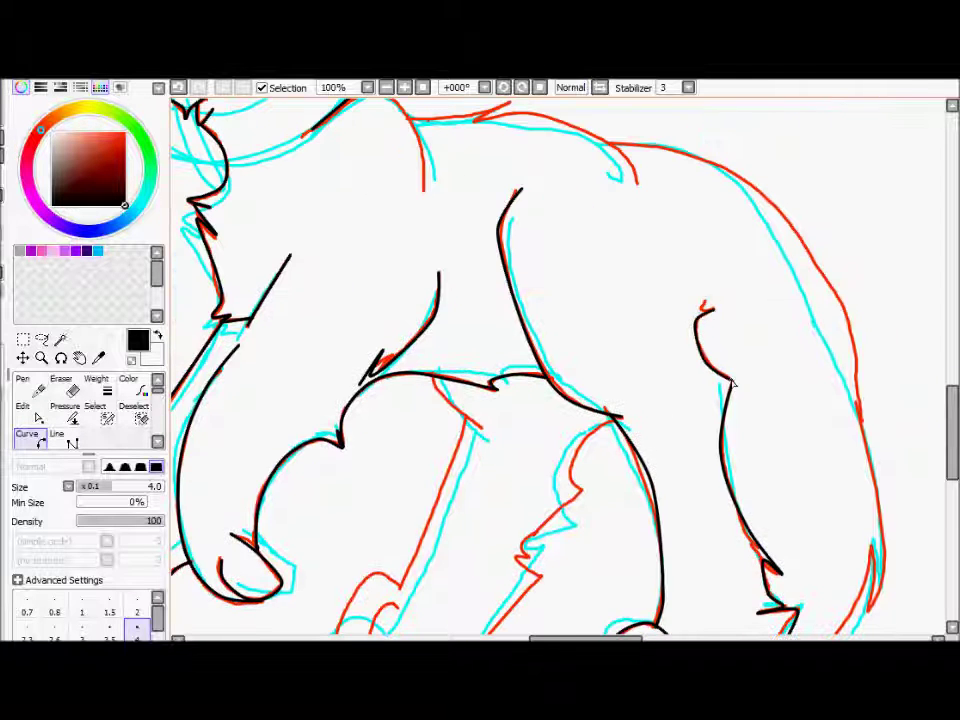
click(703, 307)
double_click(708, 300)
Step: Ink the front edge of the far hind leg and the outer toe of its paw
drag(953, 429, 953, 446)
click(433, 287)
click(447, 308)
double_click(481, 338)
click(467, 328)
click(401, 497)
click(378, 480)
click(336, 567)
double_click(360, 583)
Step: Ink the far hind paw's inner toe and sole and the leg's jagged back edge up to the belly
click(362, 581)
click(458, 582)
click(544, 486)
click(521, 467)
click(525, 454)
click(583, 402)
click(573, 384)
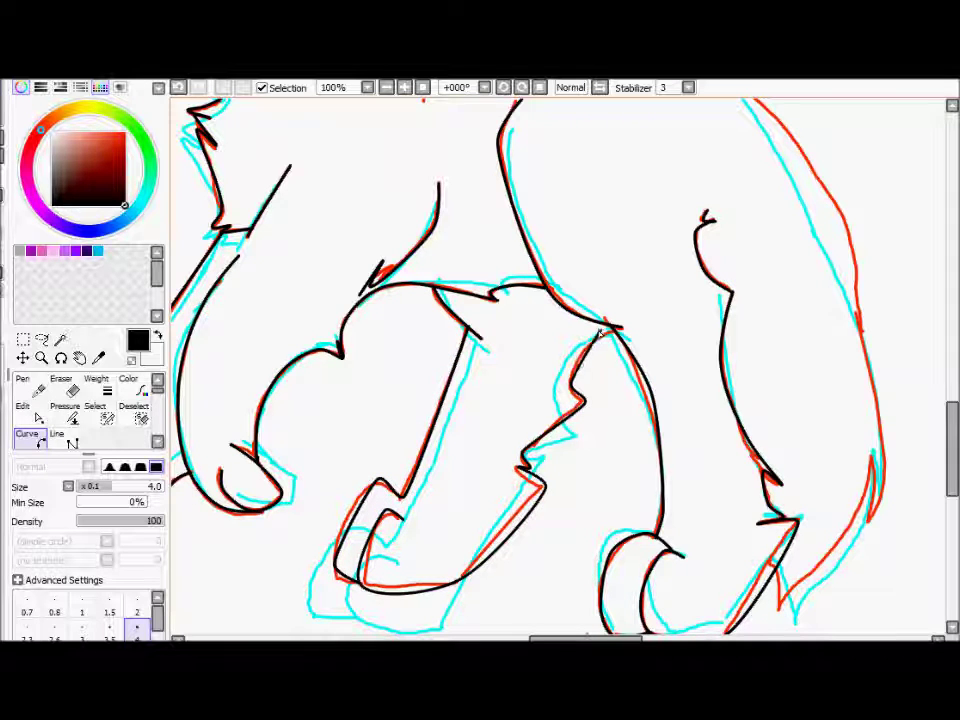
Step: Ink the neck and shoulder line and the front part of the back with its fur tuft
scroll(735, 375, up, 5)
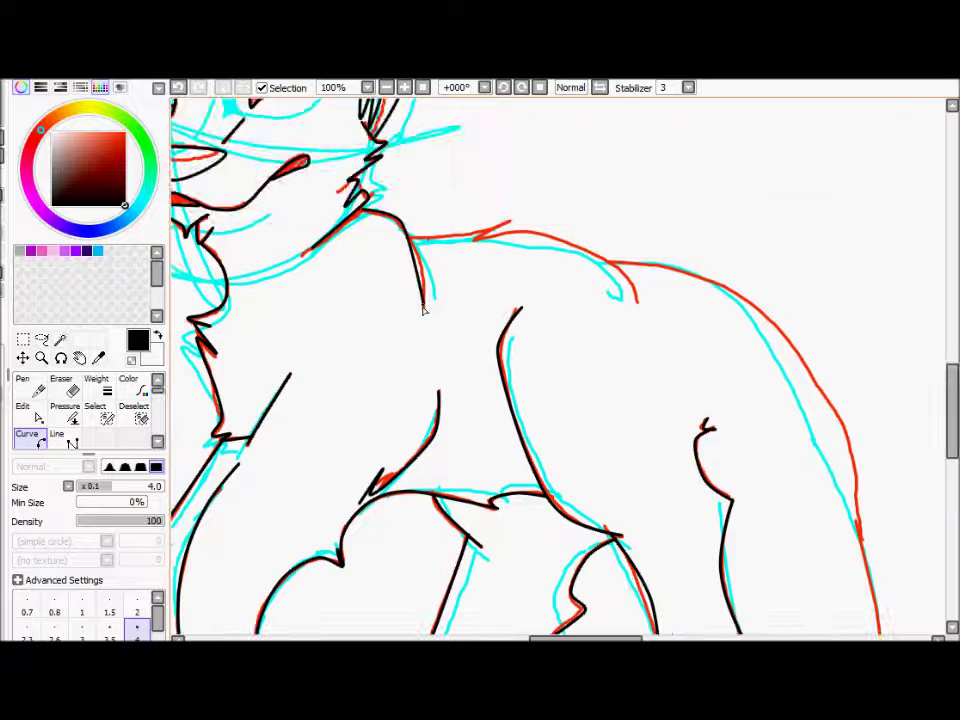
click(478, 239)
double_click(511, 221)
click(477, 239)
click(516, 231)
click(608, 263)
double_click(638, 300)
Step: Ink the rump and the outer edge, tip and inner edge of the hanging tail
click(608, 263)
click(715, 282)
click(787, 333)
click(848, 428)
click(862, 556)
drag(951, 438, 951, 484)
click(882, 428)
click(872, 485)
click(872, 418)
click(848, 491)
click(782, 568)
Step: Hide the sketches and fill the dark eye corners and the mouth openings solid black with the pen
click(385, 89)
drag(953, 438, 953, 396)
click(31, 387)
click(405, 88)
drag(574, 638, 540, 638)
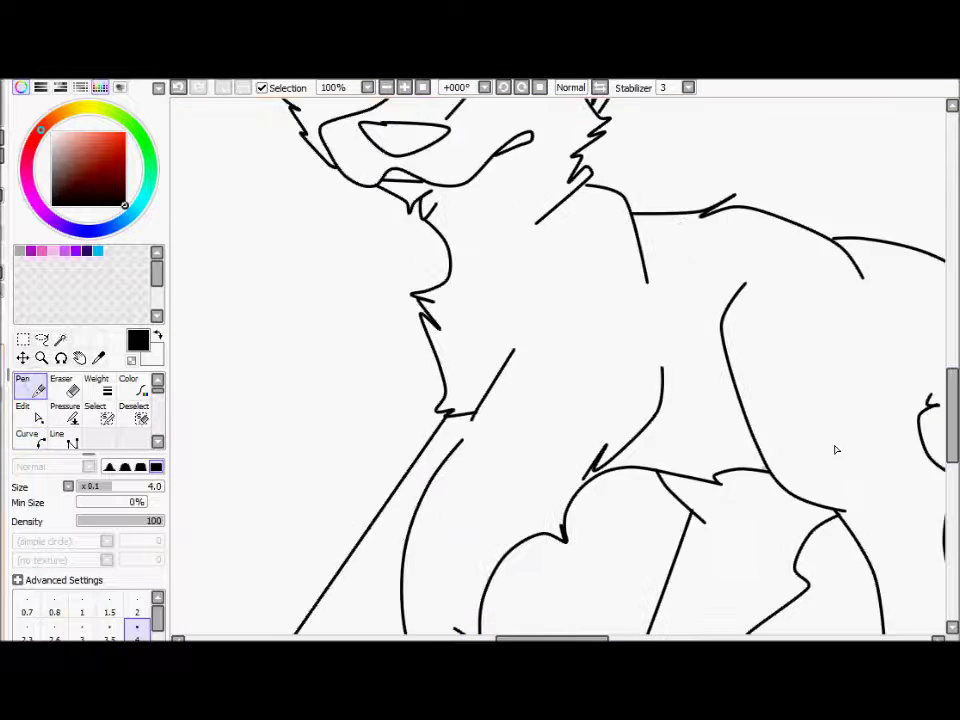
drag(953, 421, 953, 368)
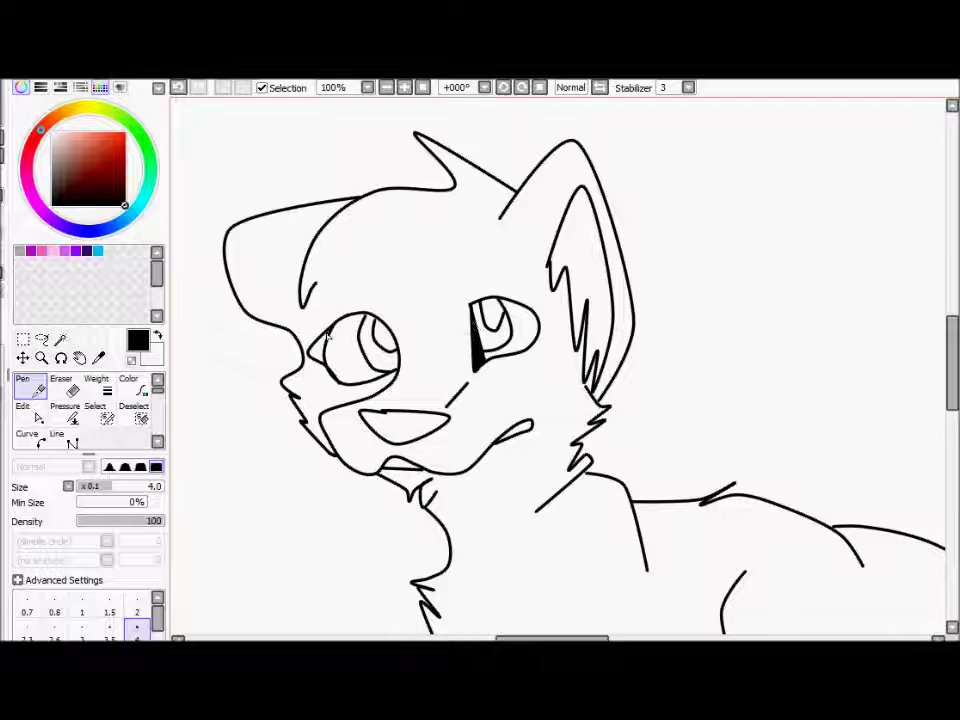
drag(320, 361, 323, 363)
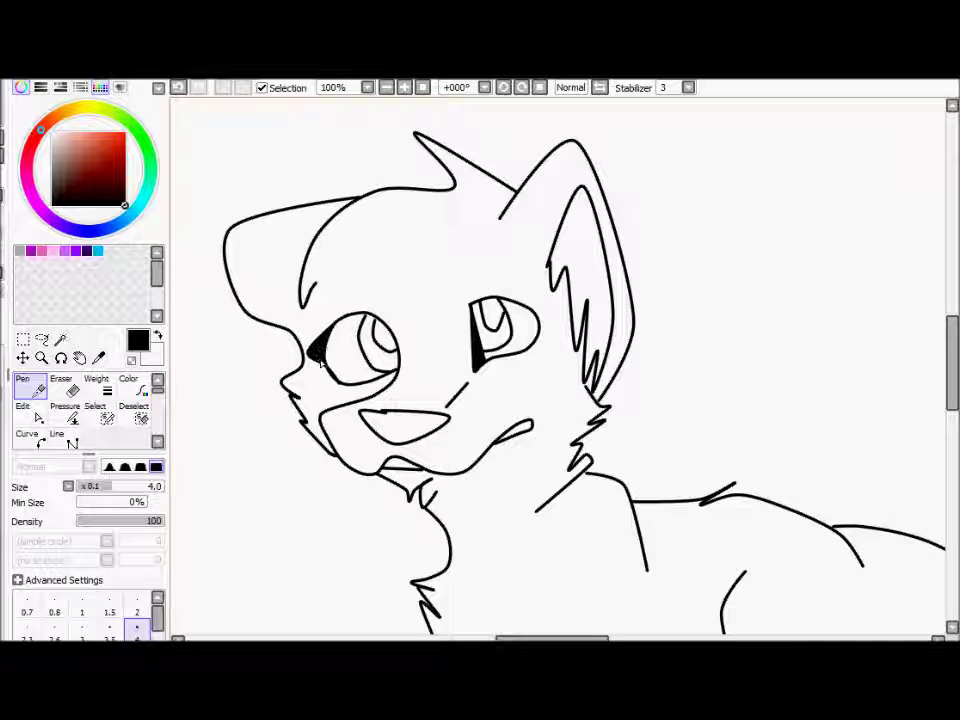
click(30, 438)
key(n)
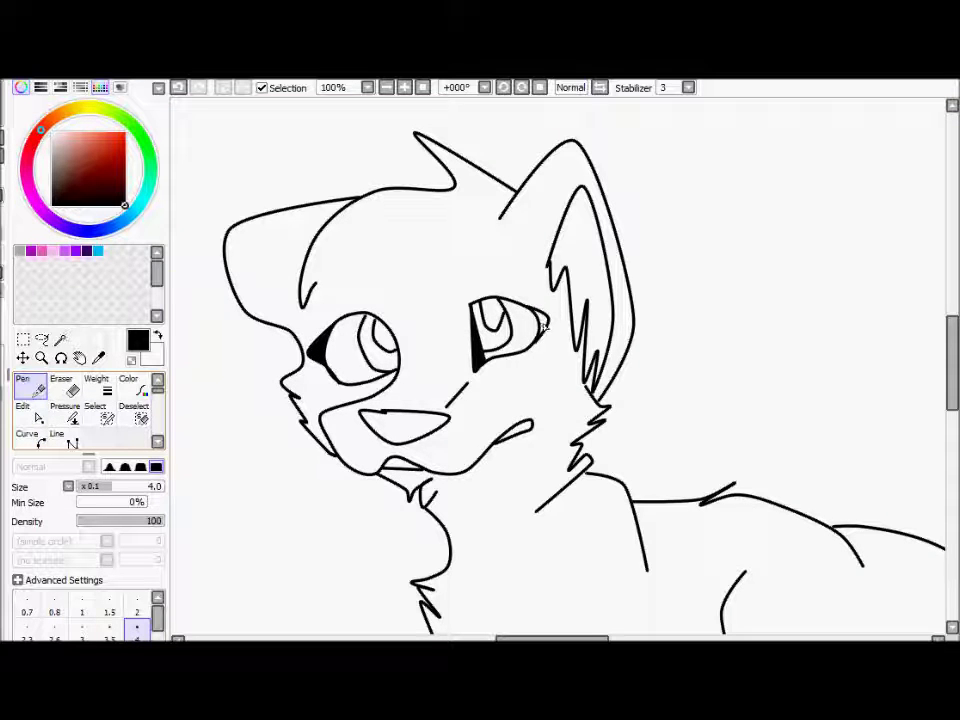
drag(545, 320, 541, 318)
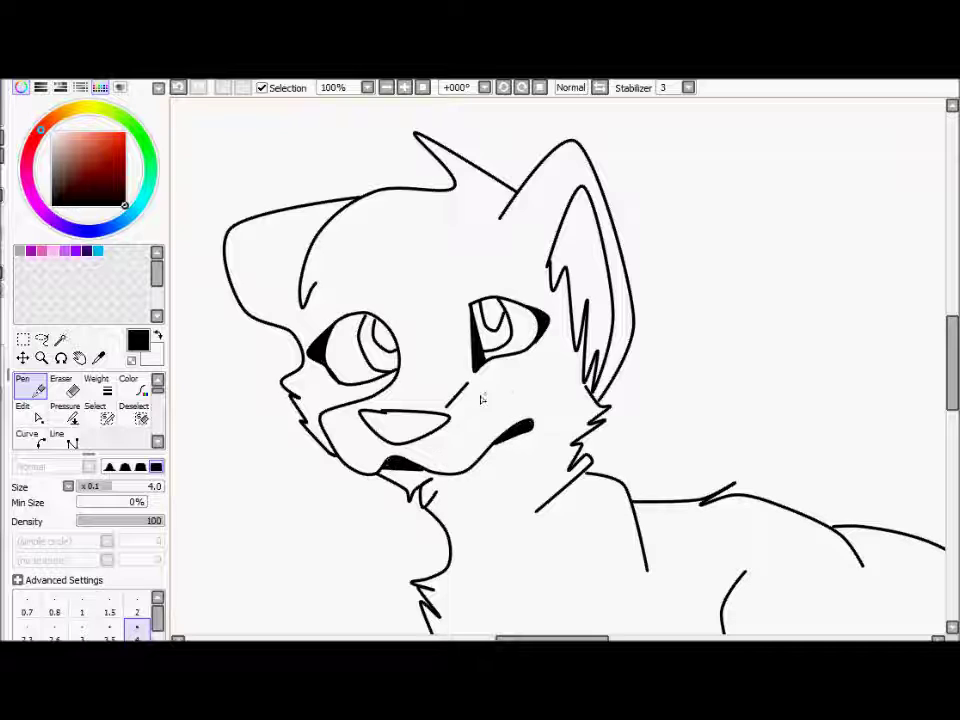
Step: Set the pen to dark grey at size 9 and thicken the outline of the floppy ear, cheek and chin
click(2, 290)
drag(71, 172, 51, 185)
click(84, 487)
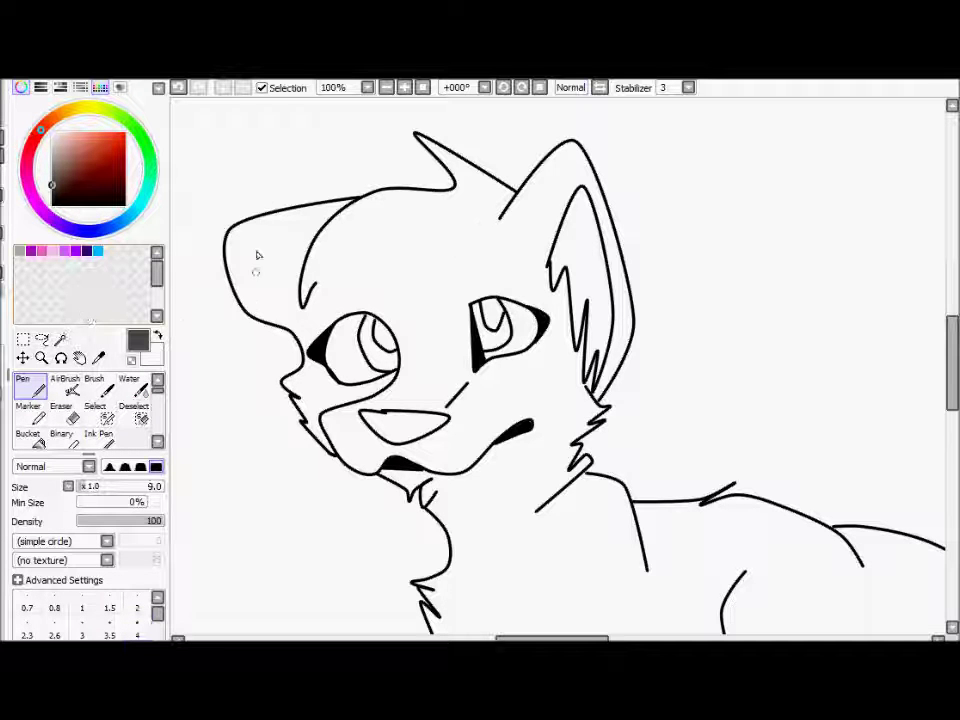
click(404, 88)
drag(548, 638, 522, 638)
mouse_move(301, 185)
mouse_down()
mouse_move(375, 137)
mouse_move(490, 116)
mouse_up()
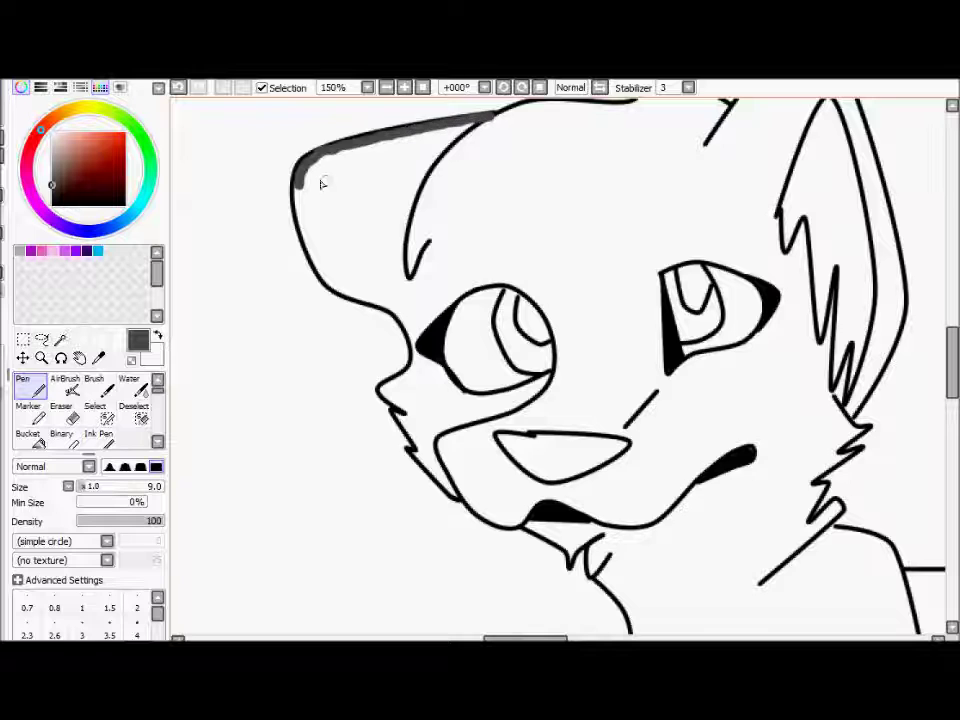
mouse_move(305, 230)
mouse_down()
mouse_move(330, 280)
mouse_move(348, 295)
mouse_move(310, 240)
mouse_move(323, 272)
mouse_move(401, 313)
mouse_move(417, 352)
mouse_move(427, 351)
mouse_move(393, 391)
mouse_move(400, 386)
mouse_move(406, 411)
mouse_move(405, 383)
mouse_move(433, 470)
mouse_move(417, 458)
mouse_move(472, 500)
mouse_move(530, 524)
mouse_move(530, 507)
mouse_move(565, 512)
mouse_move(553, 538)
mouse_move(598, 558)
mouse_up()
Step: Undo the last two strokes, and thicken the outlines of the nose and both eyes in dark grey
key(ctrl+z)
key(ctrl+z)
mouse_move(496, 430)
mouse_down()
mouse_move(636, 431)
mouse_move(641, 442)
mouse_move(586, 484)
mouse_move(551, 492)
mouse_move(494, 433)
mouse_up()
mouse_move(423, 333)
mouse_down()
mouse_move(482, 274)
mouse_move(545, 298)
mouse_move(560, 340)
mouse_move(482, 398)
mouse_move(428, 345)
mouse_up()
mouse_move(658, 270)
mouse_down()
mouse_move(737, 258)
mouse_move(786, 300)
mouse_move(714, 360)
mouse_move(668, 382)
mouse_move(658, 272)
mouse_up()
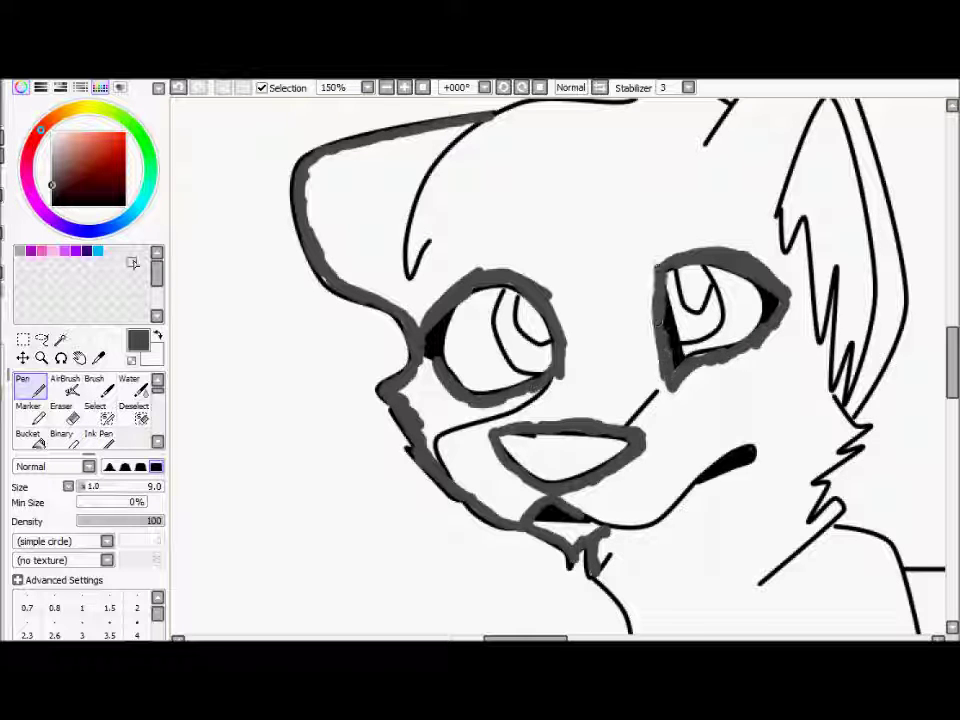
Step: Thicken the throat and chest fur outline in dark grey down to the front leg
drag(615, 590, 642, 632)
scroll(642, 632, down, 5)
drag(640, 212, 630, 262)
mouse_move(590, 302)
mouse_down()
mouse_move(621, 328)
mouse_move(626, 388)
mouse_up()
mouse_move(622, 448)
mouse_down()
mouse_move(634, 428)
mouse_move(625, 469)
mouse_up()
Step: Thicken the front edge of the straight far front leg in dark grey down to its paw
scroll(769, 411, down, 5)
drag(605, 182, 518, 326)
drag(555, 272, 443, 416)
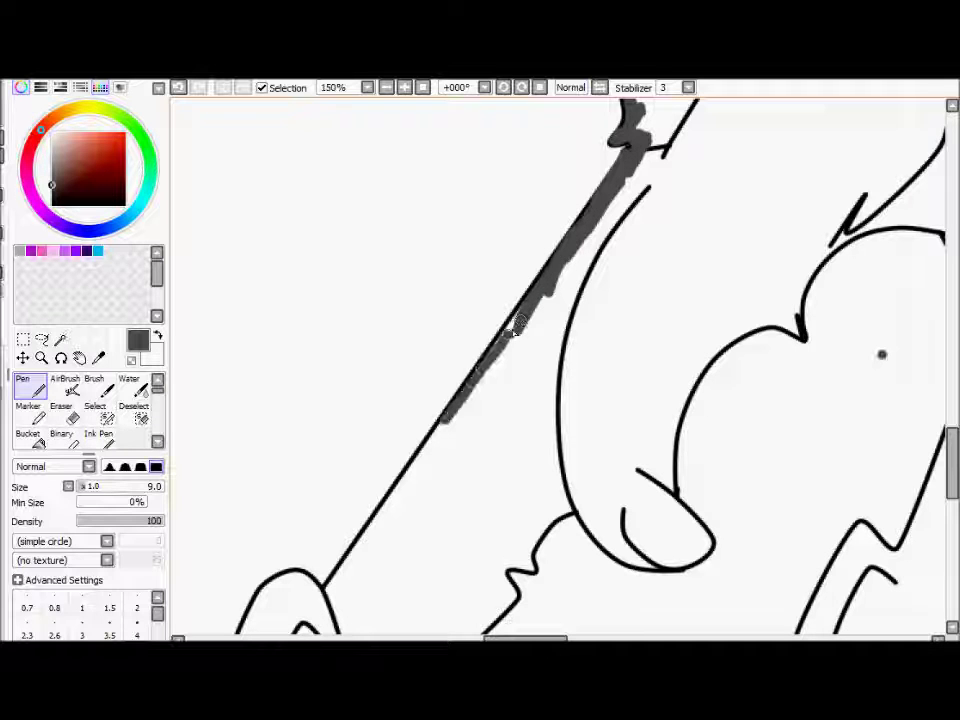
drag(324, 590, 447, 413)
Step: Thicken the far front paw, that leg's back edge and the underside of the raised front leg in dark grey
drag(951, 460, 951, 488)
click(68, 413)
click(30, 384)
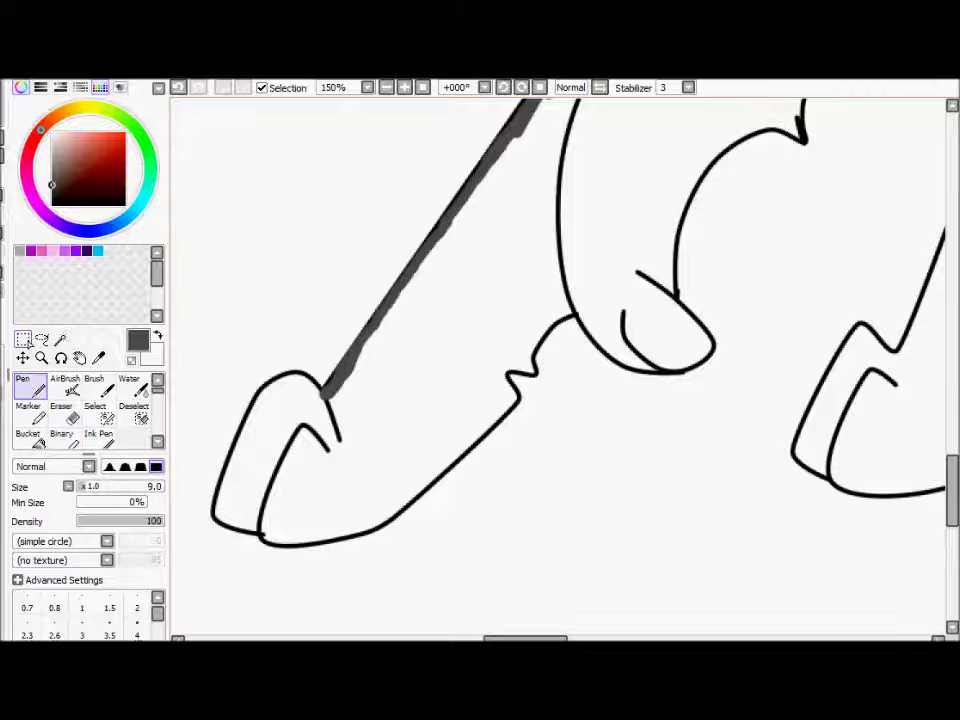
mouse_move(310, 383)
mouse_down()
mouse_move(259, 405)
mouse_move(218, 514)
mouse_move(292, 544)
mouse_move(385, 529)
mouse_move(447, 447)
mouse_move(444, 461)
mouse_move(479, 430)
mouse_up()
mouse_move(508, 368)
mouse_down()
mouse_move(546, 318)
mouse_move(536, 338)
mouse_move(582, 298)
mouse_move(578, 312)
mouse_move(606, 345)
mouse_move(601, 336)
mouse_move(658, 373)
mouse_move(696, 358)
mouse_move(709, 344)
mouse_move(670, 298)
mouse_move(675, 230)
mouse_move(672, 247)
mouse_move(720, 138)
mouse_move(711, 150)
mouse_move(733, 132)
mouse_move(802, 106)
mouse_up()
Step: Thicken the dark grey outline along the belly and around the far hind leg and paw
drag(522, 638, 562, 638)
drag(947, 476, 947, 425)
mouse_move(446, 465)
mouse_down()
mouse_move(450, 437)
mouse_move(495, 398)
mouse_move(630, 388)
mouse_up()
mouse_move(588, 399)
mouse_down()
mouse_move(629, 387)
mouse_move(637, 440)
mouse_move(660, 465)
mouse_up()
drag(950, 435, 950, 483)
mouse_move(652, 125)
mouse_down()
mouse_move(546, 368)
mouse_move(489, 364)
mouse_move(454, 439)
mouse_move(465, 495)
mouse_move(560, 508)
mouse_move(620, 488)
mouse_move(696, 430)
mouse_move(750, 362)
mouse_move(718, 321)
mouse_move(739, 274)
mouse_move(810, 225)
mouse_move(793, 172)
mouse_move(855, 120)
mouse_up()
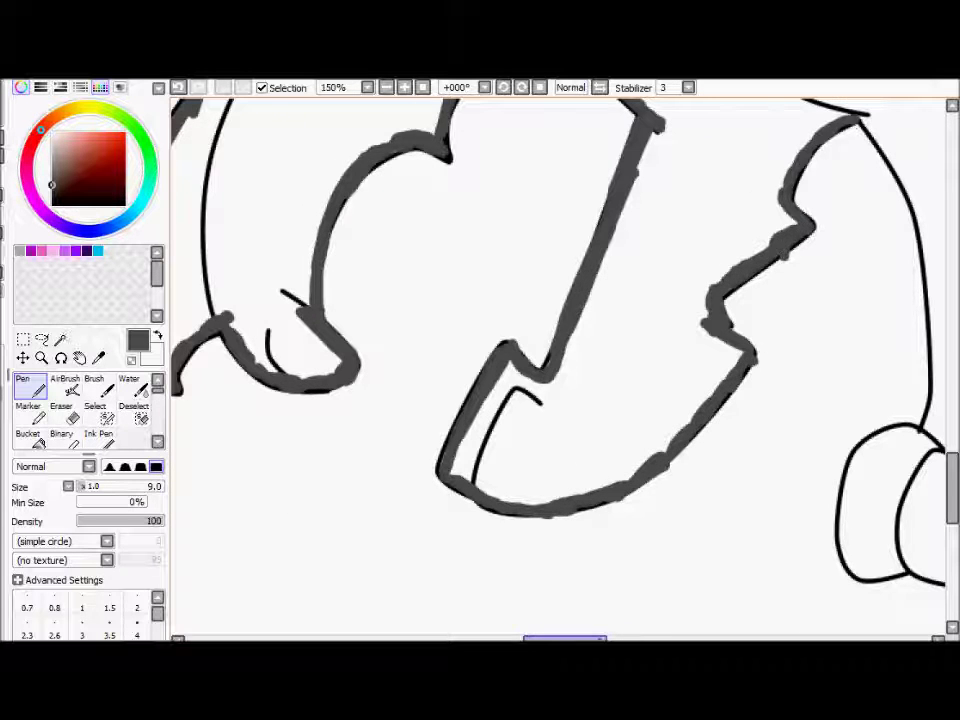
Step: Thicken the near hind leg, its paw and the tail tip in dark grey
drag(600, 639, 648, 639)
mouse_move(430, 114)
mouse_down()
mouse_move(464, 170)
mouse_move(501, 278)
mouse_move(500, 419)
mouse_up()
mouse_move(508, 300)
mouse_down()
mouse_move(497, 422)
mouse_move(456, 435)
mouse_move(418, 505)
mouse_up()
mouse_move(441, 452)
mouse_down()
mouse_move(413, 535)
mouse_move(466, 566)
mouse_move(561, 574)
mouse_move(598, 561)
mouse_move(671, 468)
mouse_move(676, 522)
mouse_move(708, 490)
mouse_move(804, 321)
mouse_move(810, 280)
mouse_move(815, 386)
mouse_up()
Step: Thicken the outer edge of the tail and the rump in dark grey up to the back
scroll(815, 386, up, 5)
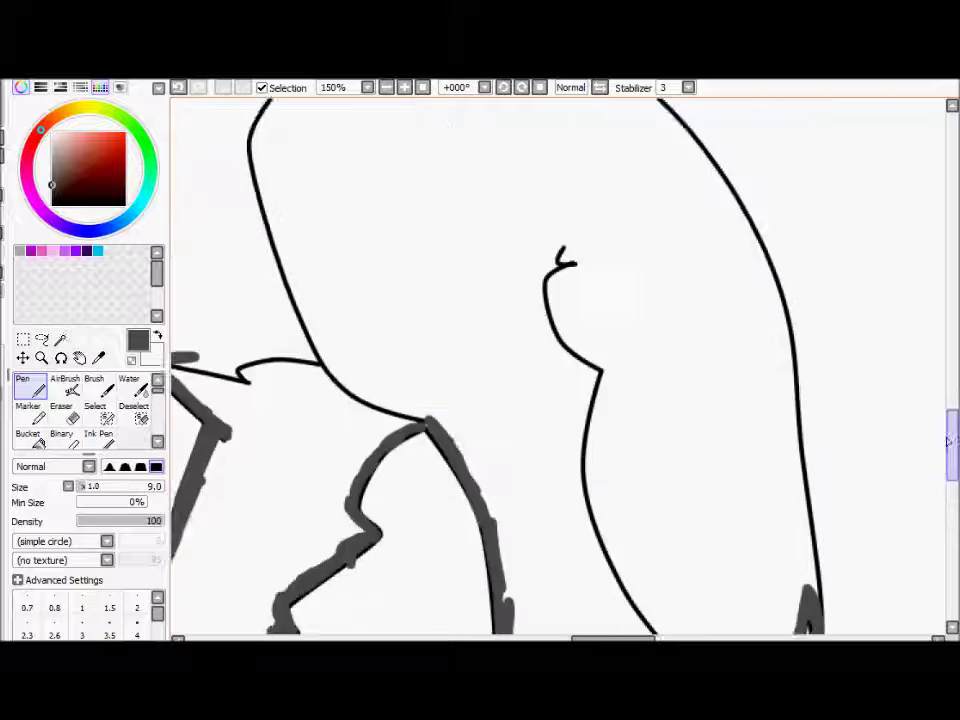
mouse_move(812, 615)
mouse_down()
mouse_move(788, 290)
mouse_move(750, 150)
mouse_up()
drag(952, 442, 952, 396)
mouse_move(753, 500)
mouse_down()
mouse_move(746, 474)
mouse_move(668, 380)
mouse_move(579, 315)
mouse_move(407, 270)
mouse_up()
Step: Thicken the back line and its fur tuft in dark grey
scroll(555, 244, left, 8)
mouse_move(482, 238)
mouse_down()
mouse_move(643, 238)
mouse_move(770, 272)
mouse_move(803, 298)
mouse_up()
drag(482, 233, 414, 193)
mouse_move(414, 193)
mouse_down()
mouse_move(471, 214)
mouse_move(483, 231)
mouse_up()
Step: Thicken the cheek fur and the outer and inner outlines of the upright ear in dark grey
drag(582, 638, 555, 638)
drag(952, 420, 952, 382)
mouse_move(642, 463)
mouse_down()
mouse_move(651, 460)
mouse_move(638, 442)
mouse_move(645, 392)
mouse_move(672, 312)
mouse_move(714, 245)
mouse_move(712, 172)
mouse_up()
scroll(816, 326, up, 3)
mouse_move(702, 345)
mouse_down()
mouse_move(640, 180)
mouse_move(530, 297)
mouse_up()
mouse_move(595, 370)
mouse_down()
mouse_move(643, 241)
mouse_move(681, 286)
mouse_move(702, 383)
mouse_move(707, 499)
mouse_up()
mouse_move(668, 540)
mouse_down()
mouse_move(661, 547)
mouse_move(658, 445)
mouse_move(636, 474)
mouse_move(625, 400)
mouse_move(605, 368)
mouse_up()
Step: Thicken the top of the head and the hair tuft in dark grey, and view the whole figure at 33.33%
mouse_move(550, 257)
mouse_down()
mouse_move(403, 159)
mouse_move(465, 247)
mouse_up()
drag(315, 263, 465, 250)
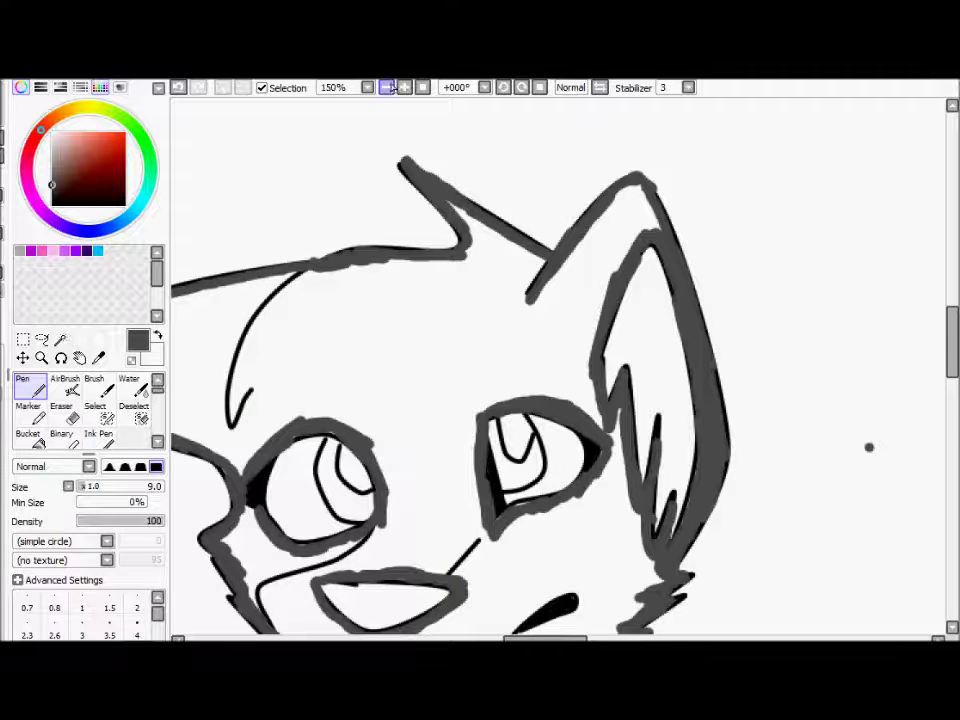
click(390, 88)
click(390, 88)
click(390, 88)
click(390, 88)
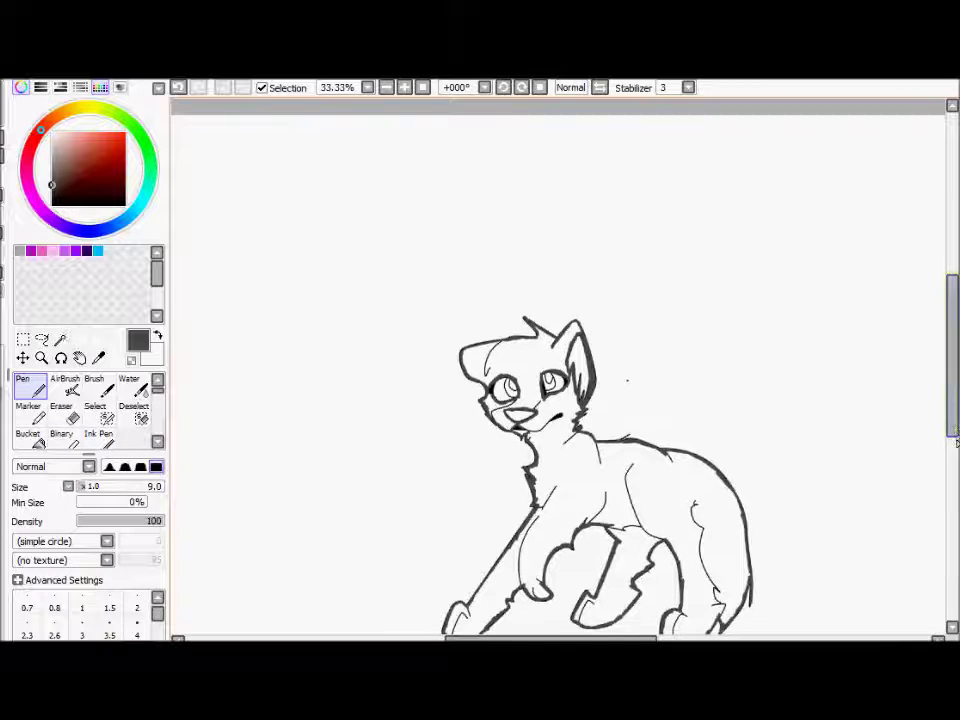
scroll(915, 425, down, 3)
click(32, 440)
click(570, 431)
key(ctrl+z)
Step: Touch up the outline beside the eye nearest the folded ear and fill the whole body with dark grey
click(32, 387)
click(404, 88)
drag(402, 174, 412, 186)
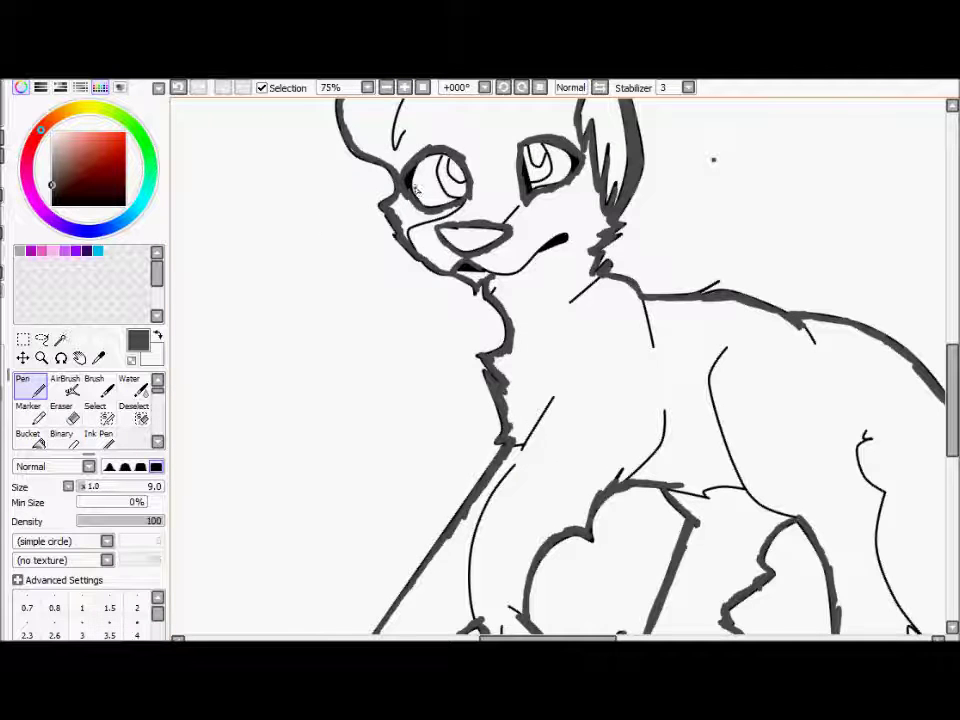
click(30, 438)
click(538, 278)
click(34, 387)
click(134, 387)
Step: Erase thin highlights with a size 9 eraser along the folded ear and the muzzle-side cheek fur
click(66, 413)
click(137, 602)
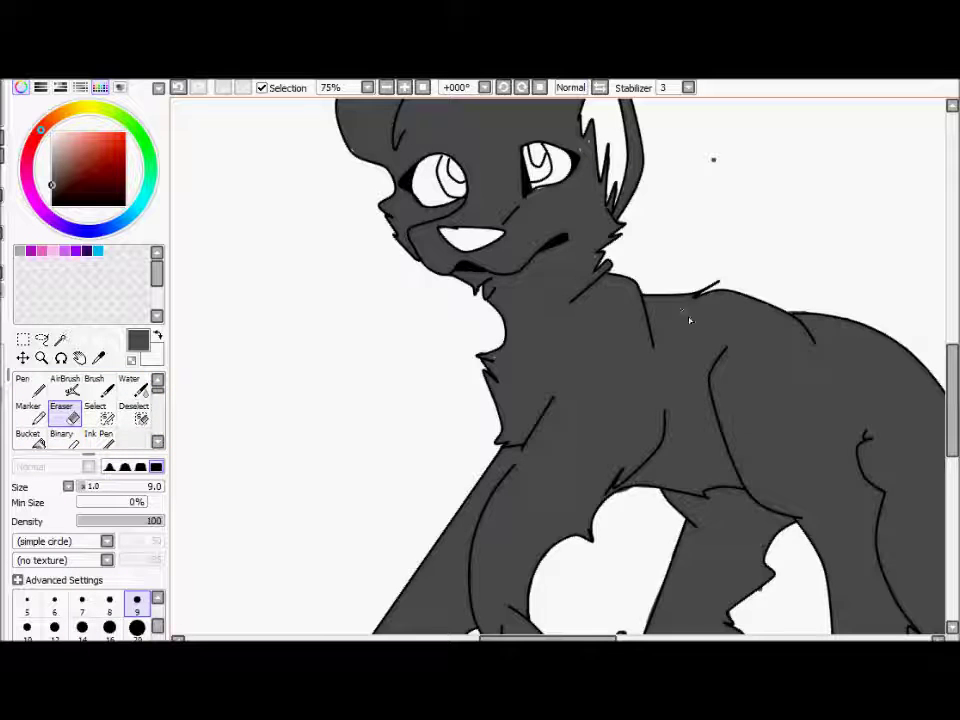
scroll(710, 282, up, 2)
mouse_move(413, 120)
mouse_down()
mouse_move(333, 150)
mouse_move(350, 138)
mouse_up()
mouse_move(357, 190)
mouse_down()
mouse_move(360, 214)
mouse_move(415, 228)
mouse_up()
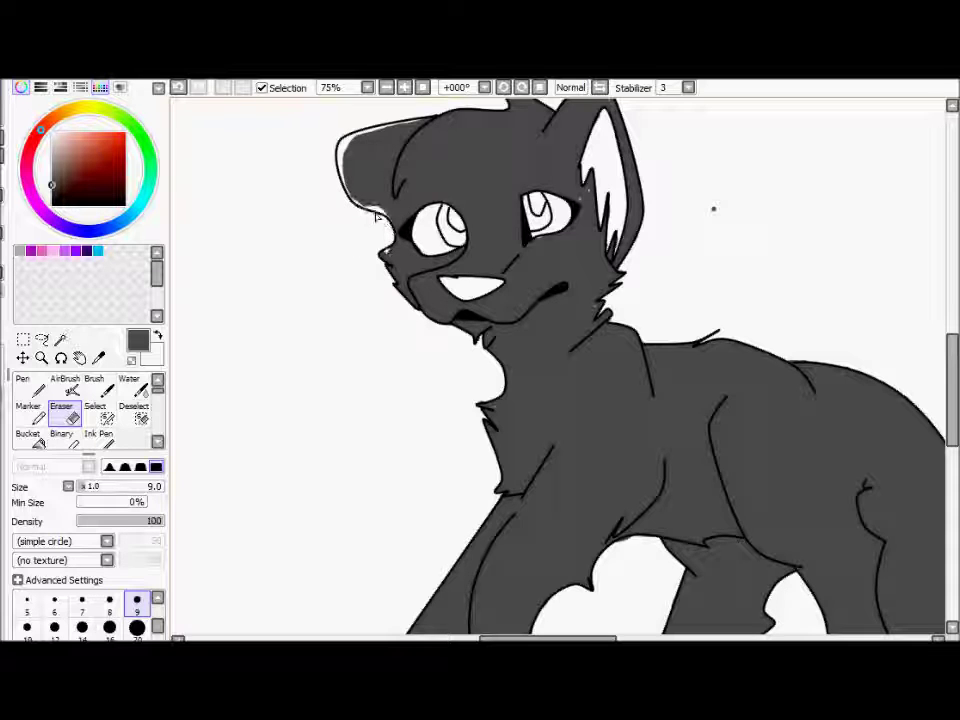
key(ctrl+z)
drag(380, 257, 398, 283)
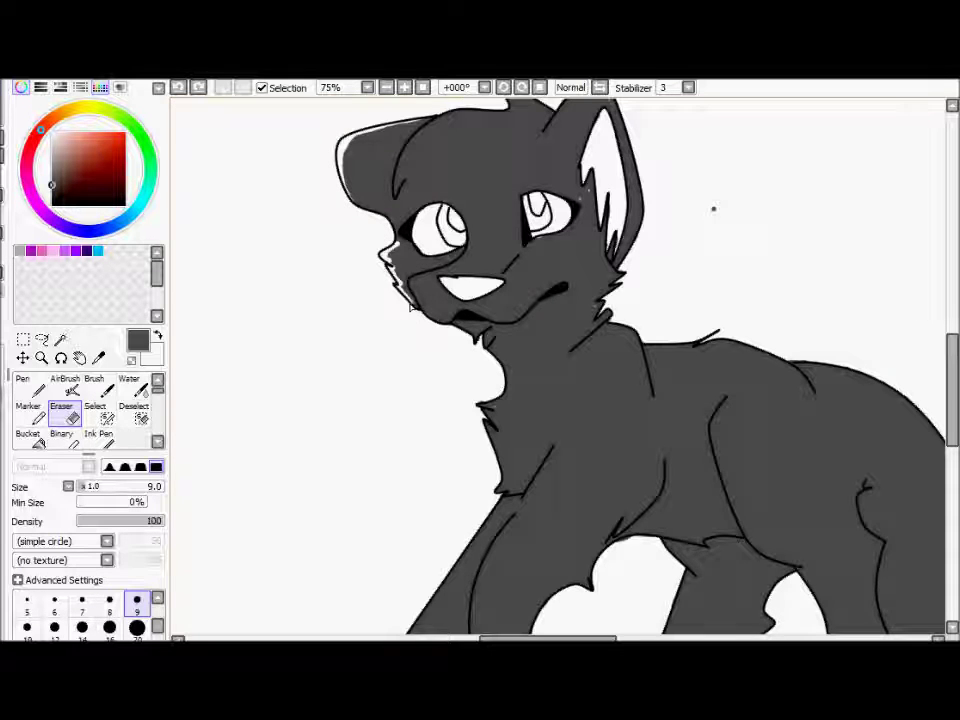
Step: Erase thin highlights along the eye-to-mouth line, the chest fur and the front edge of the outstretched foreleg
mouse_move(461, 214)
mouse_down()
mouse_move(469, 244)
mouse_move(413, 283)
mouse_move(449, 325)
mouse_move(431, 322)
mouse_move(514, 316)
mouse_move(553, 288)
mouse_up()
drag(485, 334, 483, 410)
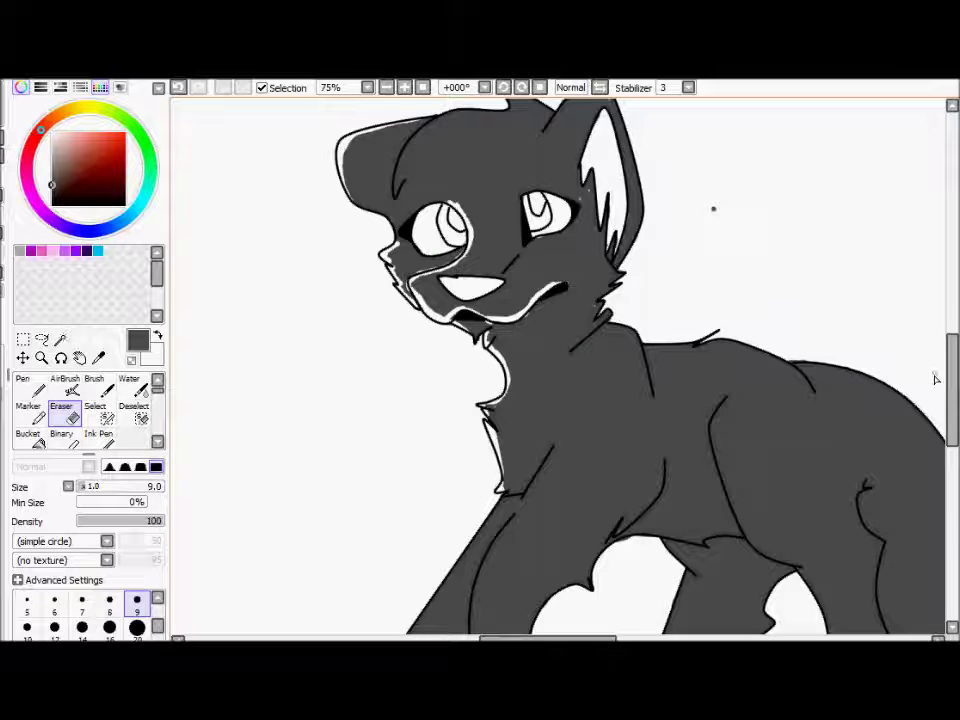
scroll(493, 323, down, 3)
drag(354, 486, 507, 262)
Step: Erase highlights along the outstretched paw, the raised foreleg, the elbow line and the shoulder line
mouse_move(345, 480)
mouse_down()
mouse_move(326, 482)
mouse_move(302, 540)
mouse_move(334, 526)
mouse_move(344, 506)
mouse_up()
mouse_move(518, 287)
mouse_down()
mouse_move(482, 365)
mouse_move(480, 425)
mouse_move(540, 468)
mouse_up()
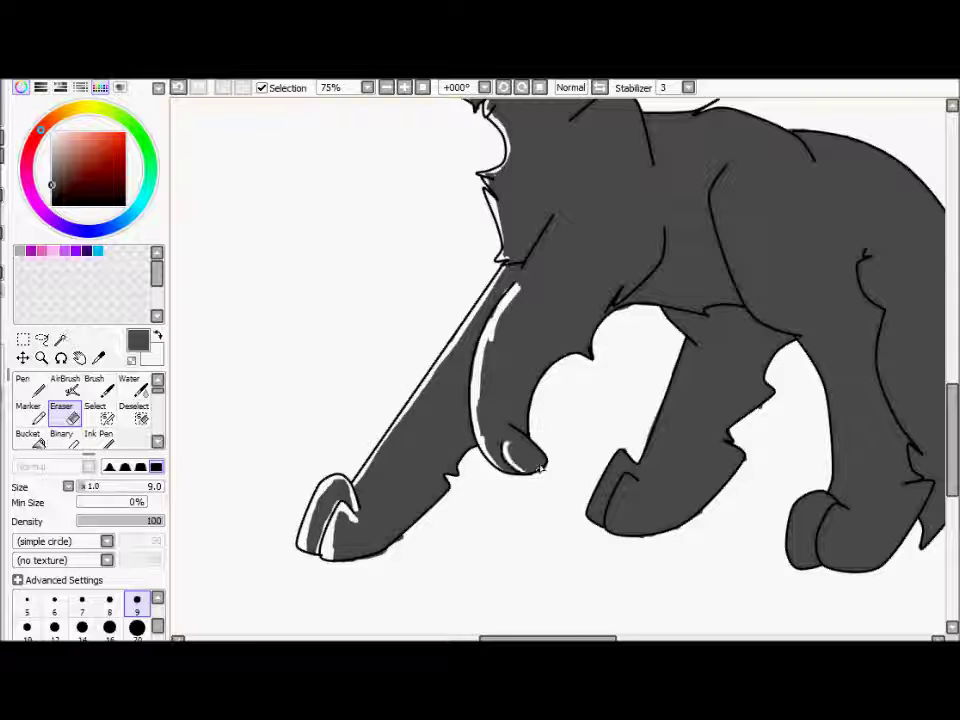
mouse_move(560, 358)
mouse_down()
mouse_move(590, 356)
mouse_move(628, 302)
mouse_move(673, 288)
mouse_move(609, 311)
mouse_move(666, 228)
mouse_up()
drag(555, 214, 533, 250)
Step: Erase highlights along both hind legs, the thigh line and the hind paws
drag(539, 638, 563, 638)
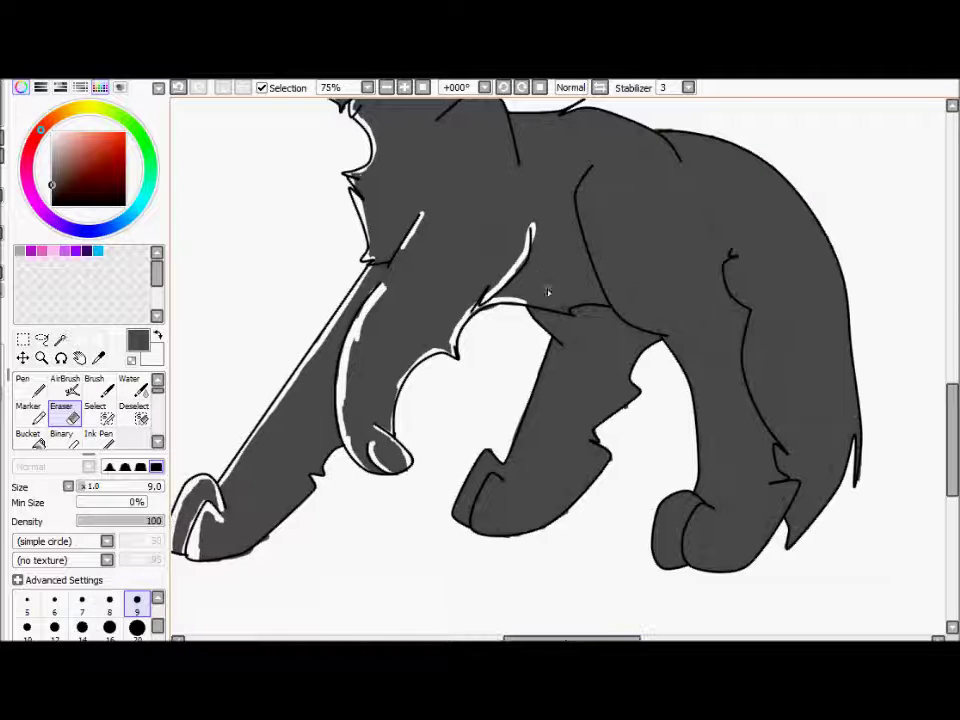
mouse_move(528, 308)
mouse_down()
mouse_move(557, 352)
mouse_move(508, 468)
mouse_move(486, 454)
mouse_move(456, 514)
mouse_up()
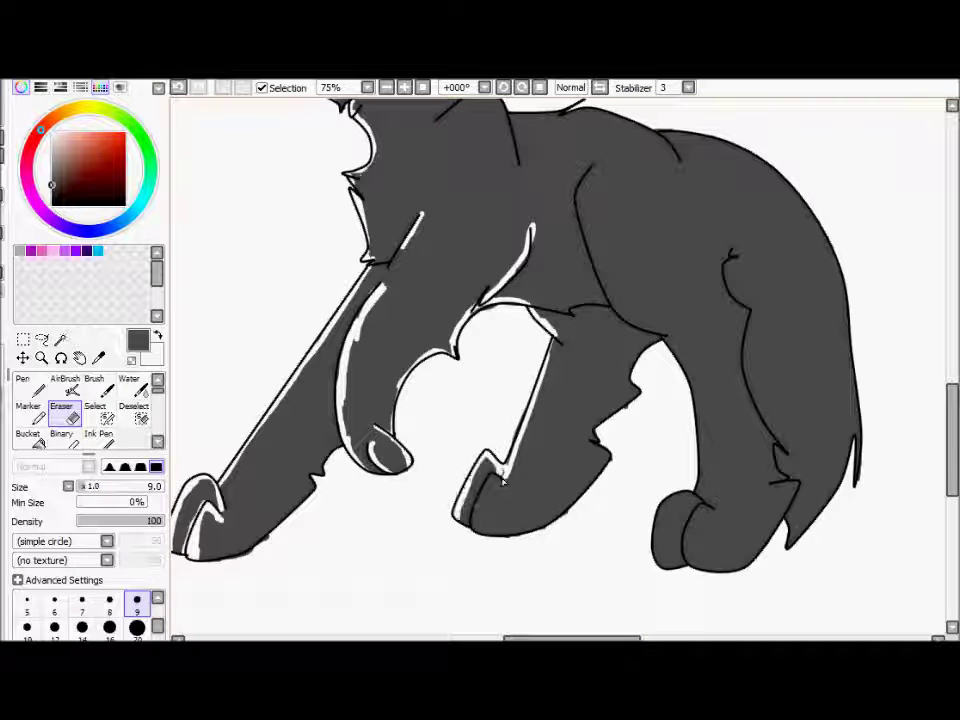
drag(502, 478, 477, 526)
drag(607, 305, 655, 344)
scroll(580, 205, up, 1)
mouse_move(597, 168)
mouse_down()
mouse_move(587, 200)
mouse_move(617, 300)
mouse_move(698, 460)
mouse_move(697, 534)
mouse_up()
scroll(551, 188, down, 1)
mouse_move(688, 533)
mouse_down()
mouse_move(663, 556)
mouse_move(676, 539)
mouse_move(653, 593)
mouse_move(692, 602)
mouse_up()
Step: Erase highlights along the inner tail line, the tail's outer edge, the rump and the back
mouse_move(731, 288)
mouse_down()
mouse_move(757, 350)
mouse_move(746, 423)
mouse_move(790, 520)
mouse_up()
drag(791, 520, 784, 558)
drag(791, 231, 839, 391)
drag(842, 374, 811, 258)
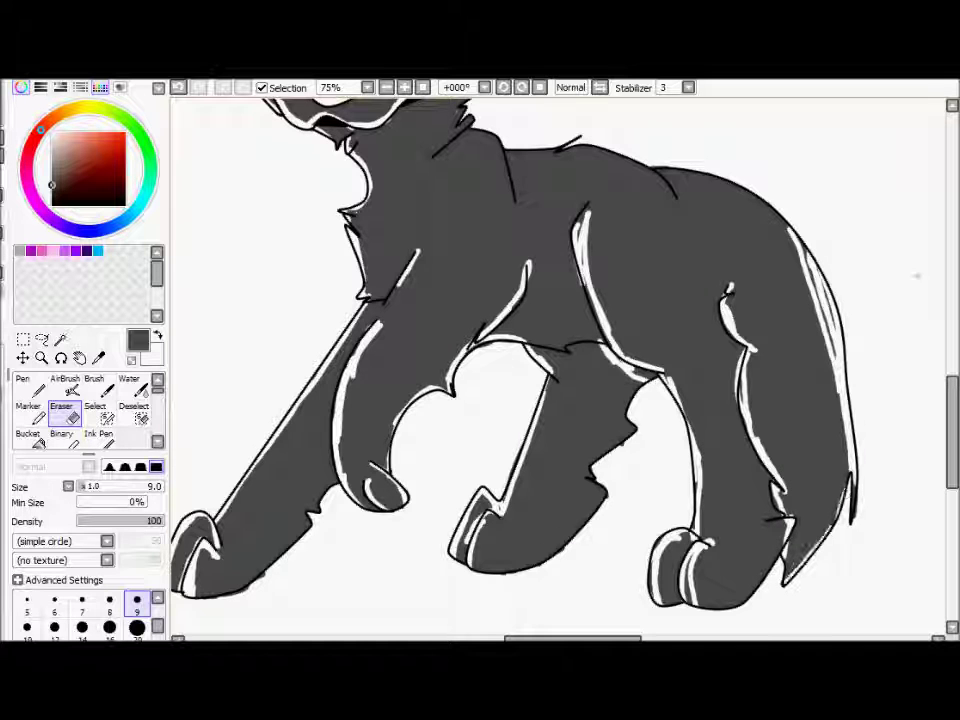
drag(508, 152, 652, 176)
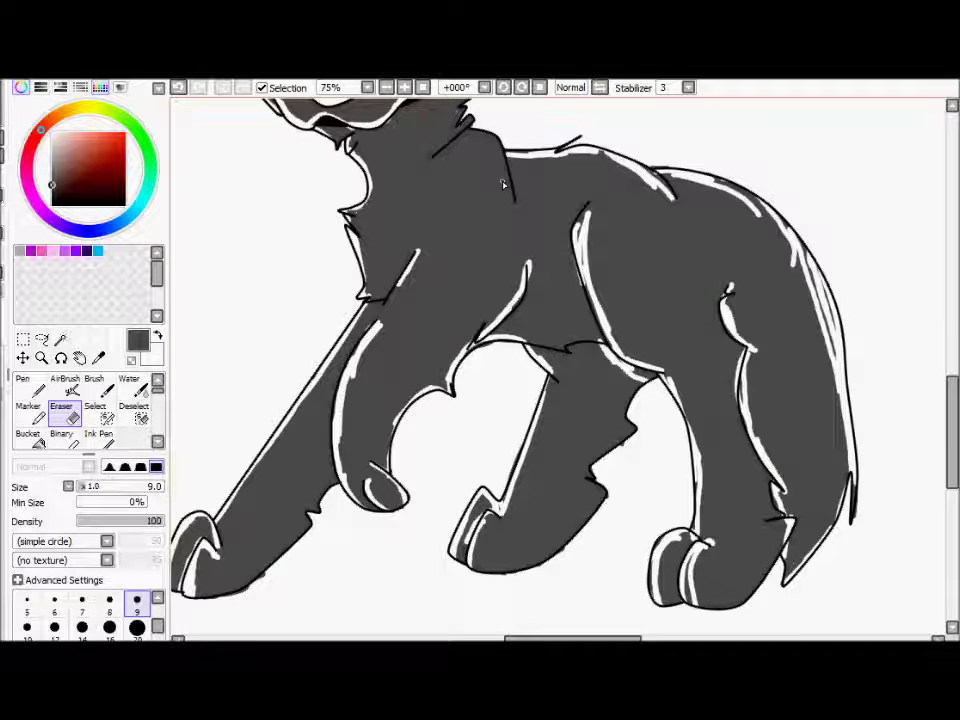
Step: Try highlights around the upright ear and hair tuft, and try the Blur brush on the folded ear
scroll(530, 170, up, 3)
scroll(915, 403, up, 4)
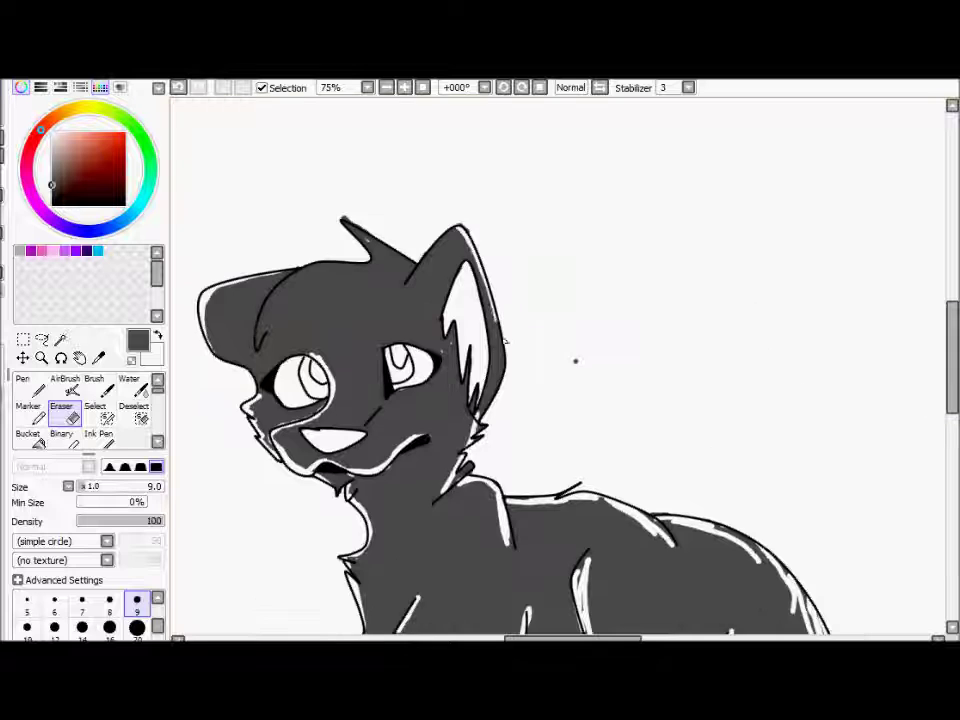
scroll(85, 415, down, 2)
click(130, 436)
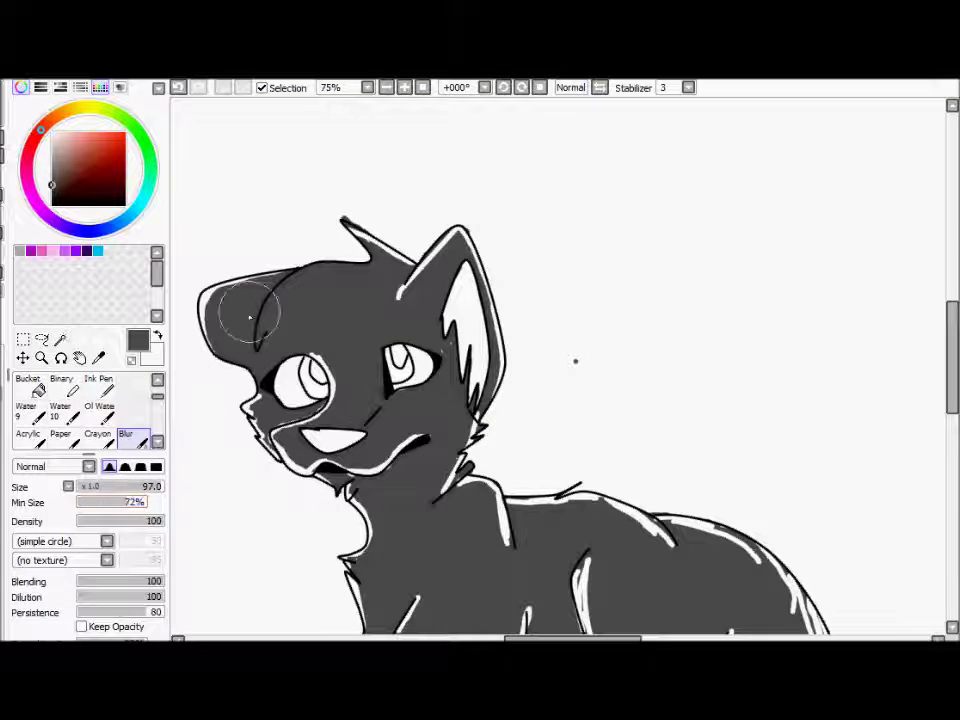
mouse_move(258, 271)
mouse_down()
mouse_move(203, 345)
mouse_move(216, 298)
mouse_move(205, 310)
mouse_move(214, 338)
mouse_move(245, 345)
mouse_move(247, 317)
mouse_move(279, 311)
mouse_up()
Step: Undo the blur and the erased highlights on the upright ear, back, tail, hind legs, raised foreleg and outstretched paw
key(ctrl+z)
key(ctrl+z)
key(ctrl+z)
key(ctrl+z)
key(ctrl+z)
key(ctrl+z)
key(ctrl+z)
key(ctrl+z)
key(ctrl+z)
key(ctrl+z)
key(ctrl+z)
key(ctrl+z)
key(ctrl+z)
key(ctrl+z)
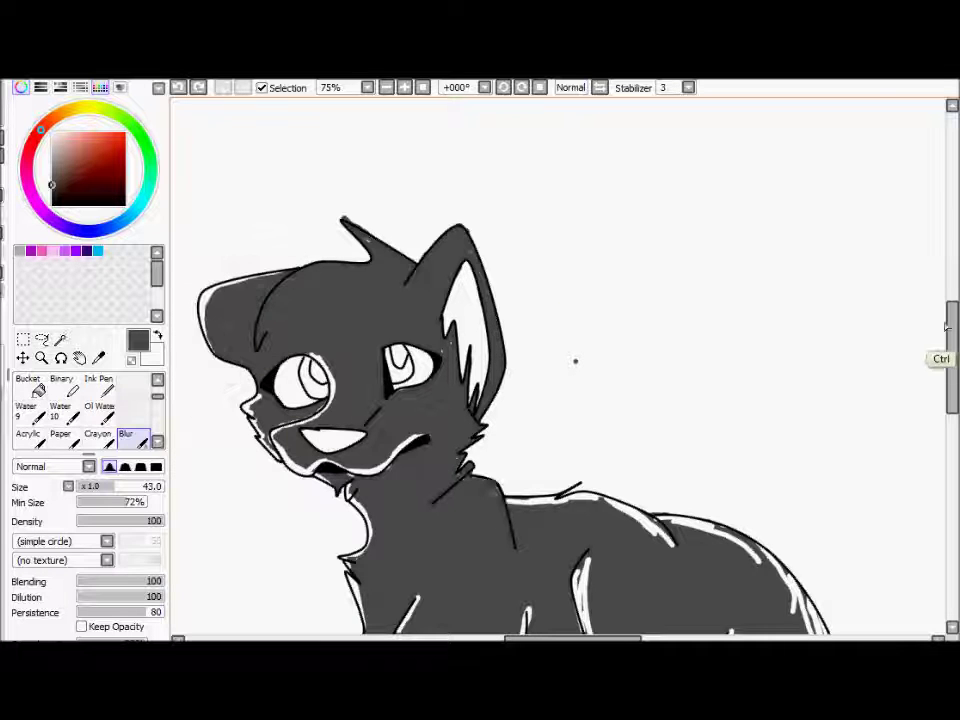
drag(953, 378, 934, 421)
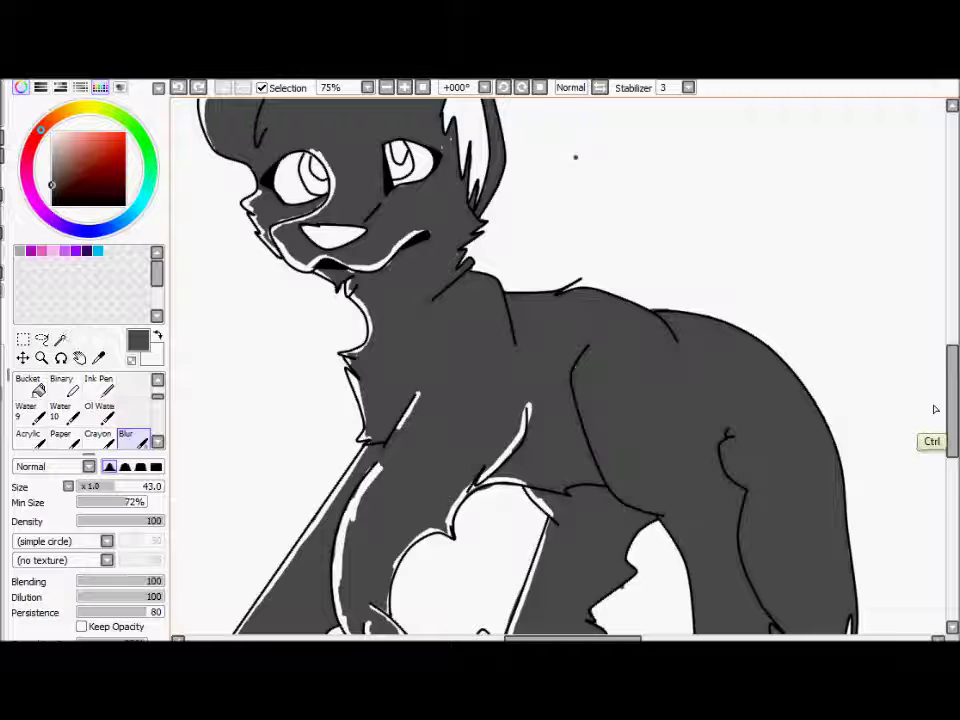
scroll(936, 425, down, 4)
key(ctrl+z)
key(ctrl+z)
key(ctrl+z)
key(ctrl+z)
key(ctrl+z)
key(ctrl+z)
key(ctrl+z)
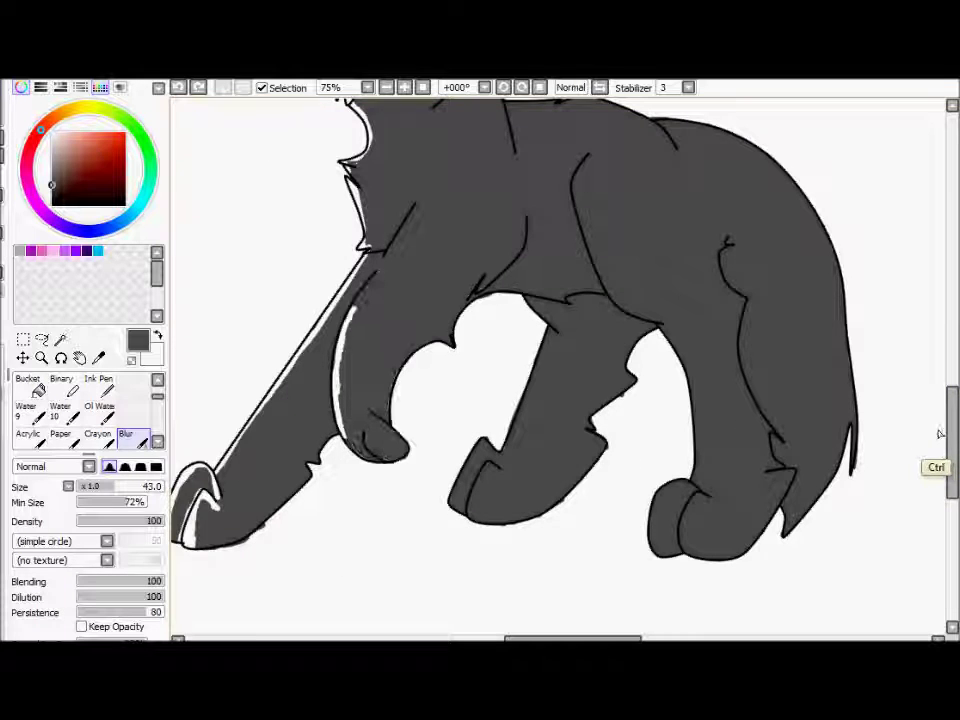
Step: Erase size 9 highlights around the outstretched front paw and down the front edge of the raised foreleg
key(e)
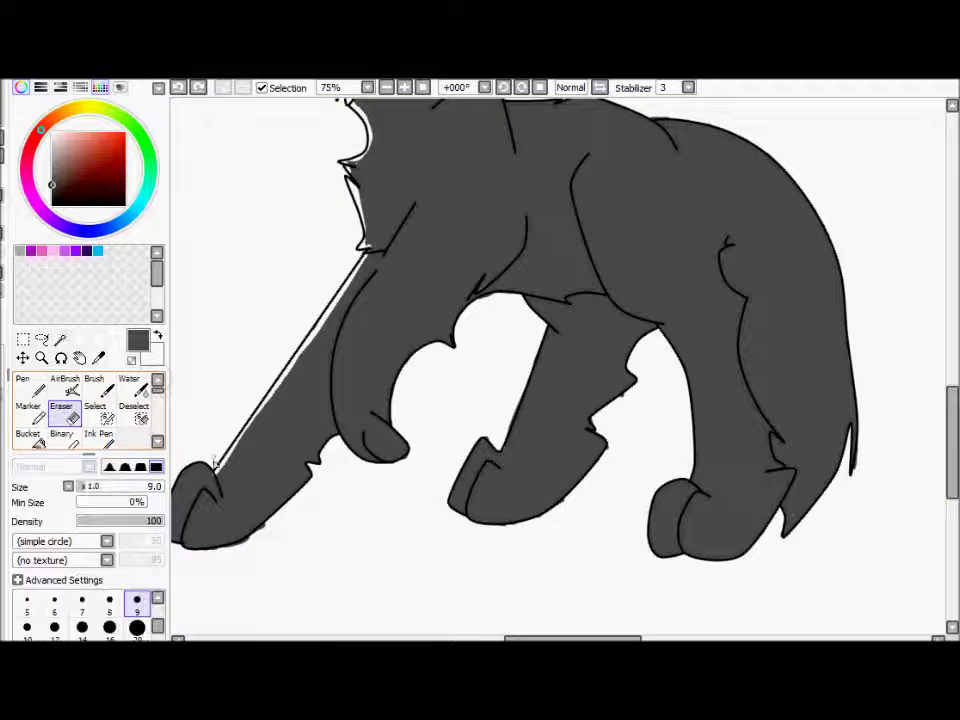
mouse_move(220, 499)
mouse_down()
mouse_move(184, 470)
mouse_move(177, 482)
mouse_up()
drag(573, 638, 553, 638)
drag(298, 466, 272, 530)
mouse_move(320, 466)
mouse_down()
mouse_move(307, 508)
mouse_move(479, 280)
mouse_move(452, 390)
mouse_move(448, 369)
mouse_move(466, 446)
mouse_move(452, 426)
mouse_move(472, 453)
mouse_move(502, 458)
mouse_up()
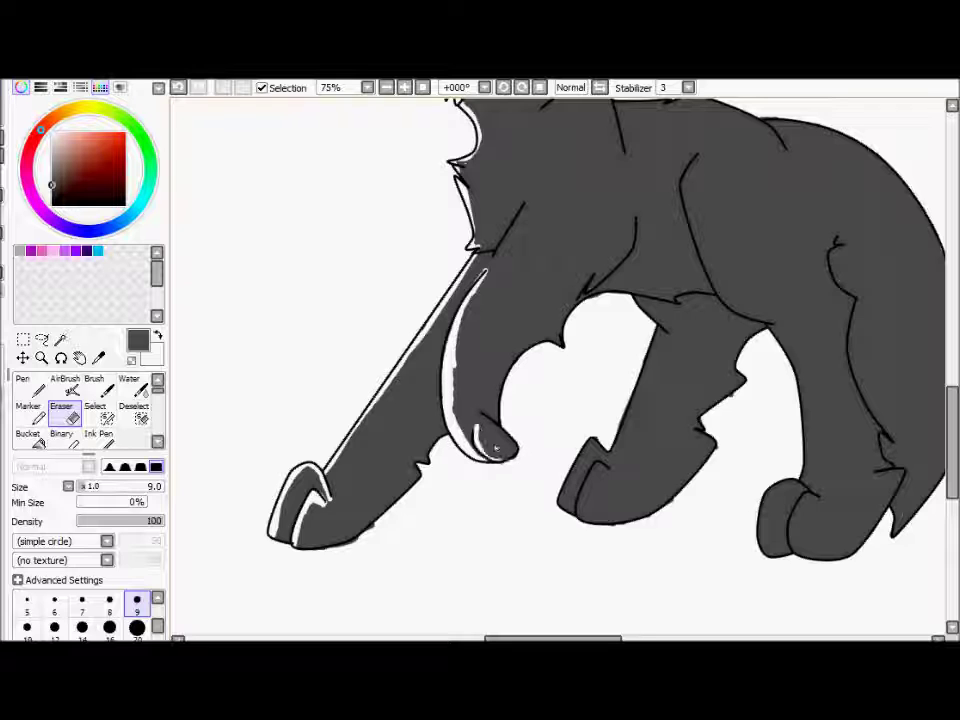
Step: Erase highlights along the back of the raised foreleg, the belly, and the far hind leg with its paw
scroll(489, 396, down, 2)
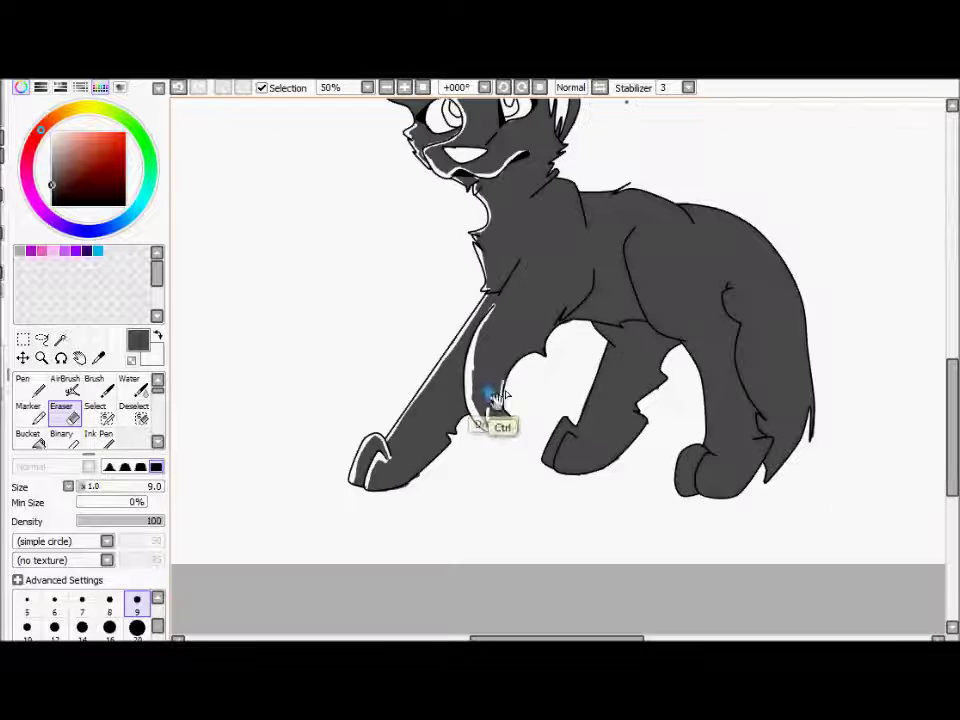
scroll(476, 428, up, 2)
mouse_move(477, 428)
mouse_down()
mouse_move(487, 375)
mouse_move(535, 348)
mouse_move(555, 321)
mouse_move(542, 325)
mouse_move(577, 302)
mouse_up()
mouse_move(636, 303)
mouse_down()
mouse_move(688, 294)
mouse_move(605, 304)
mouse_up()
mouse_move(645, 344)
mouse_down()
mouse_move(594, 451)
mouse_move(578, 456)
mouse_move(565, 437)
mouse_move(539, 510)
mouse_up()
drag(584, 472, 560, 520)
Step: Erase highlights down the near hind leg's thigh and front edge and around its paw
drag(580, 638, 617, 638)
mouse_move(472, 153)
mouse_down()
mouse_move(458, 185)
mouse_move(472, 255)
mouse_move(506, 314)
mouse_move(486, 292)
mouse_move(542, 330)
mouse_move(559, 368)
mouse_move(531, 318)
mouse_move(564, 358)
mouse_move(574, 392)
mouse_move(576, 492)
mouse_move(540, 557)
mouse_up()
mouse_move(586, 502)
mouse_down()
mouse_move(567, 557)
mouse_move(568, 525)
mouse_up()
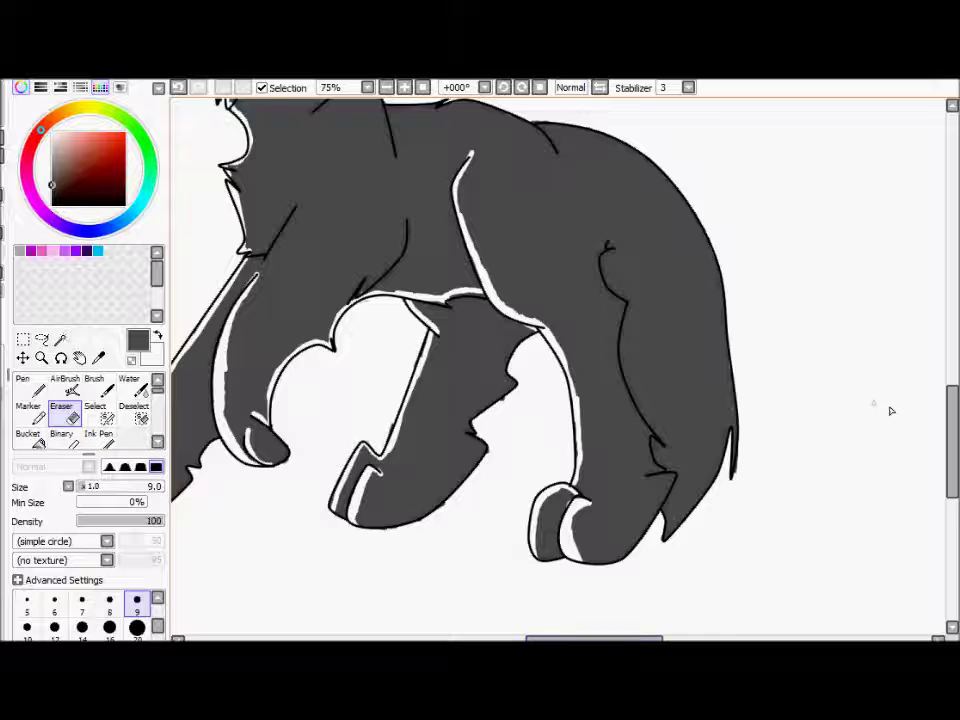
Step: Erase highlights along the neck crease, the shoulder line and the top of the back
scroll(381, 290, up, 3)
drag(314, 283, 348, 256)
drag(443, 271, 509, 286)
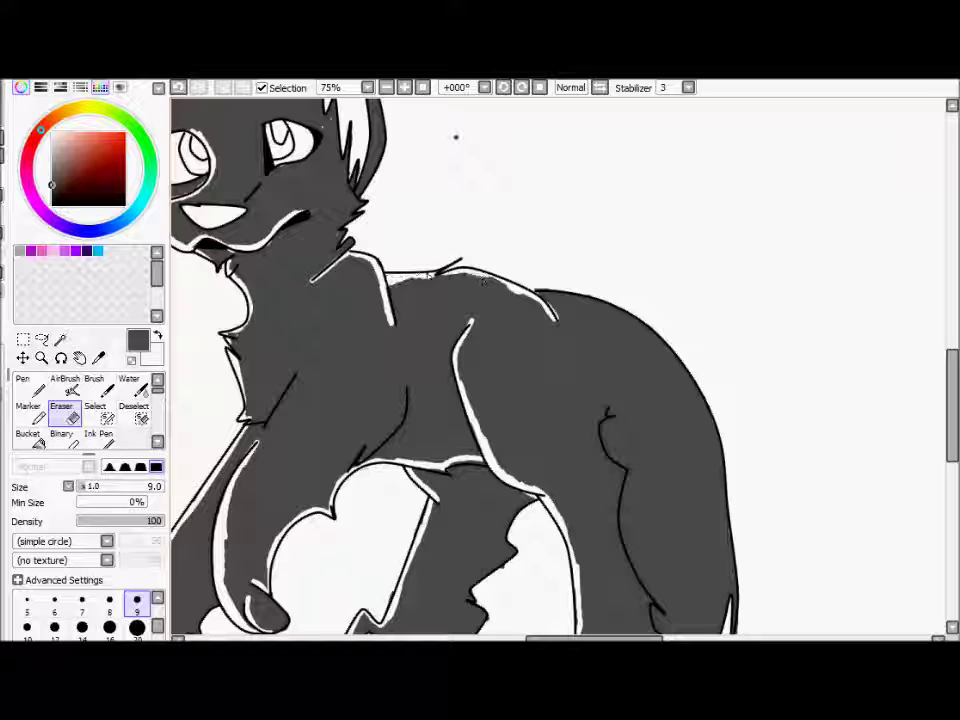
Step: Erase a broader highlight along the rump and the tail's outer edge with eraser size 20
click(137, 627)
mouse_move(565, 293)
mouse_down()
mouse_move(684, 354)
mouse_move(730, 495)
mouse_up()
scroll(745, 525, down, 2)
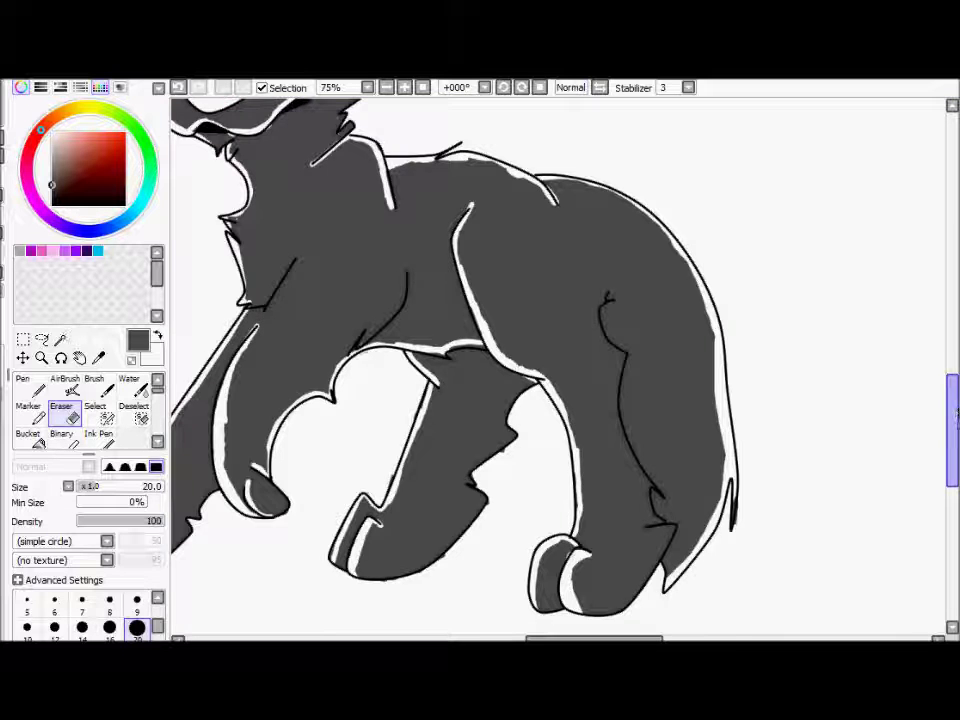
Step: Erase highlights along the upright ear and hair tuft, and along the fringe line with eraser size 7
scroll(341, 131, up, 4)
mouse_move(362, 130)
mouse_down()
mouse_move(392, 240)
mouse_move(370, 300)
mouse_move(390, 257)
mouse_up()
click(345, 89)
click(293, 122)
drag(300, 144, 342, 106)
drag(541, 638, 515, 638)
drag(435, 140, 364, 98)
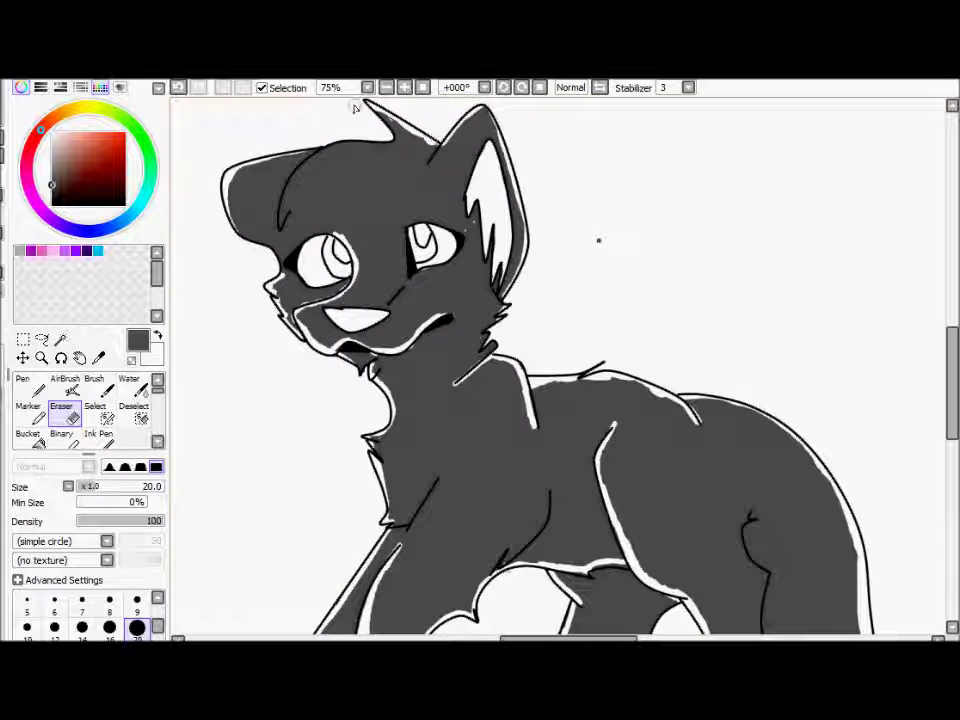
click(82, 602)
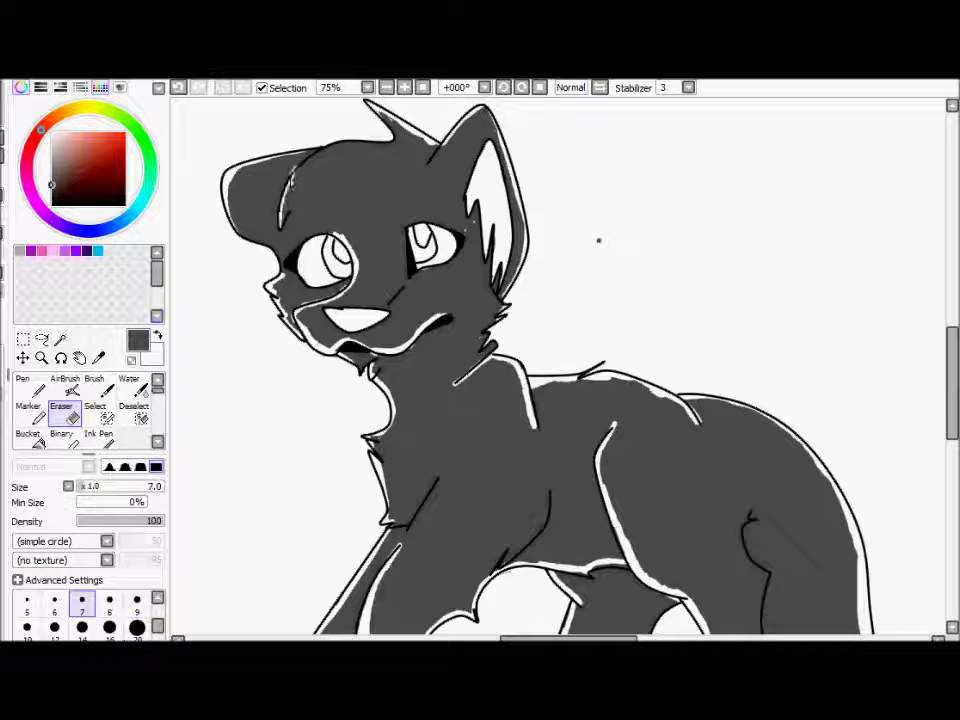
Step: Color the irises of both eyes pink with the size 9 Pen
click(44, 251)
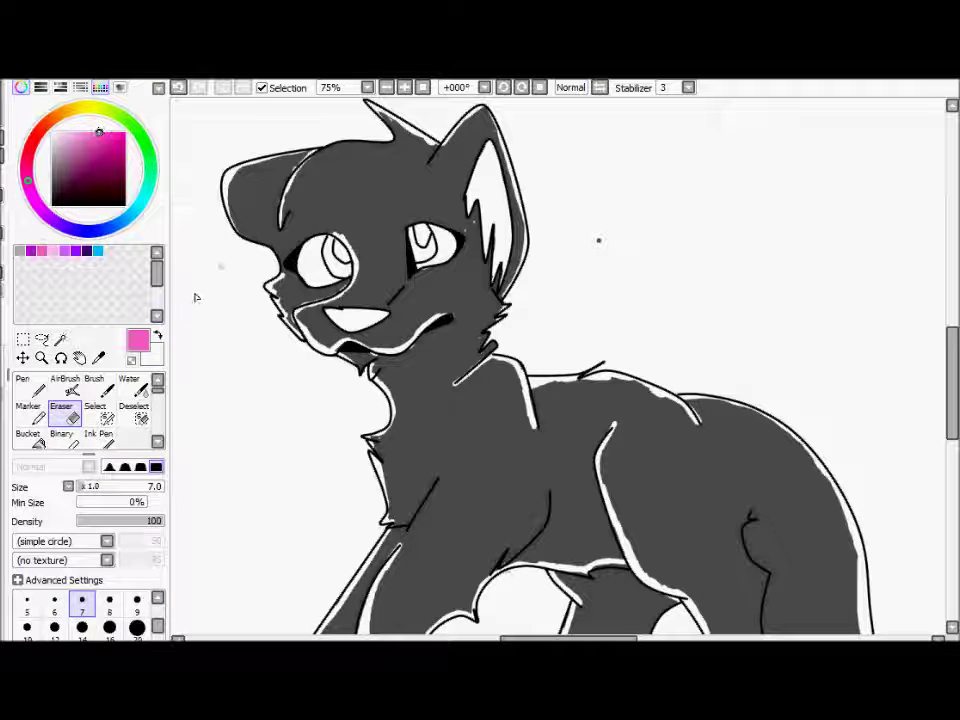
key(n)
drag(328, 241, 331, 262)
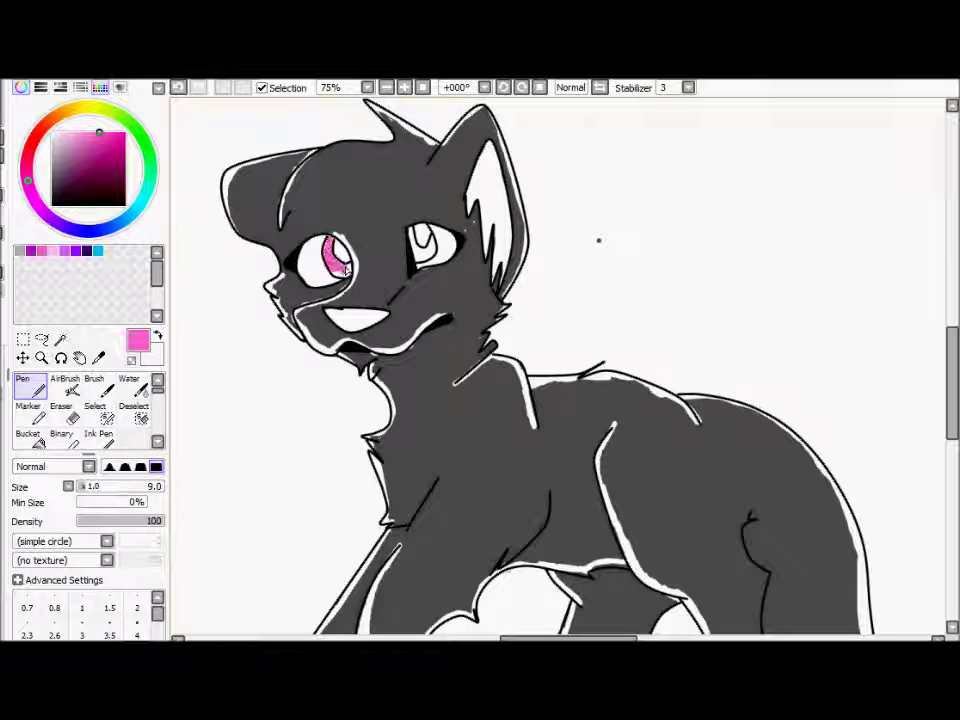
mouse_move(419, 257)
mouse_down()
mouse_move(430, 256)
mouse_move(434, 238)
mouse_up()
key(ctrl+z)
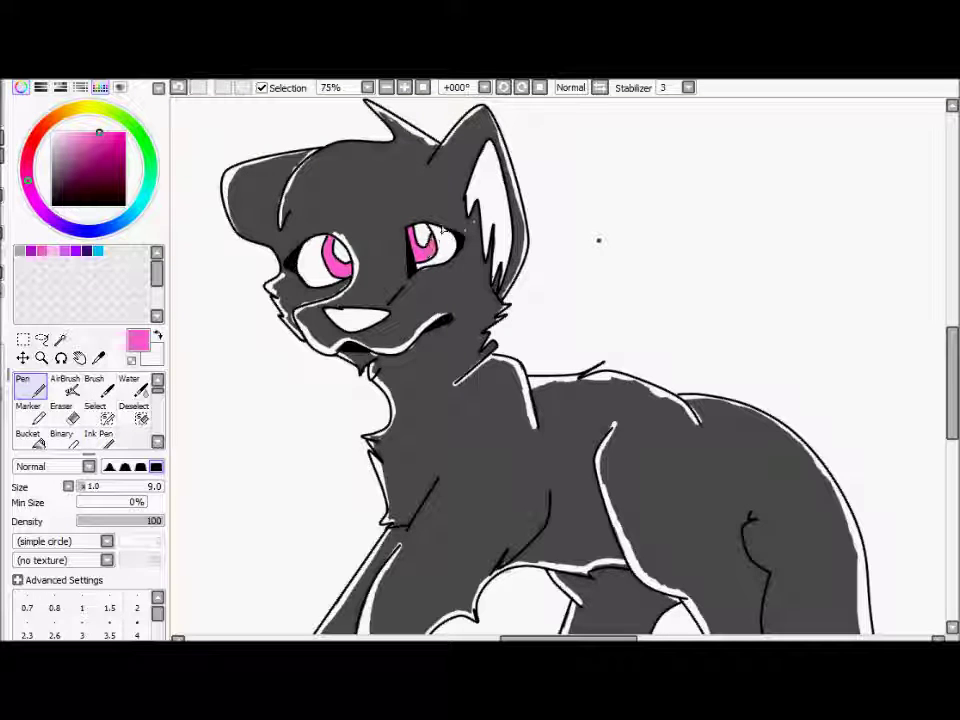
key(e)
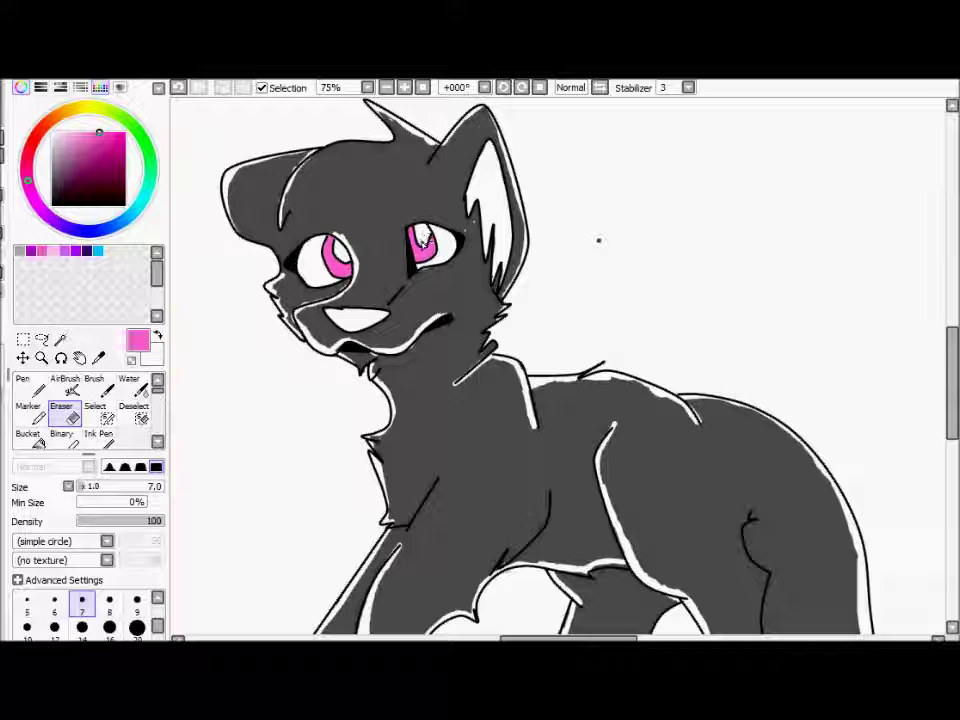
Step: Fill the nose with black using the Pen
click(124, 205)
click(34, 387)
mouse_move(341, 324)
mouse_down()
mouse_move(328, 313)
mouse_move(380, 316)
mouse_move(354, 330)
mouse_up()
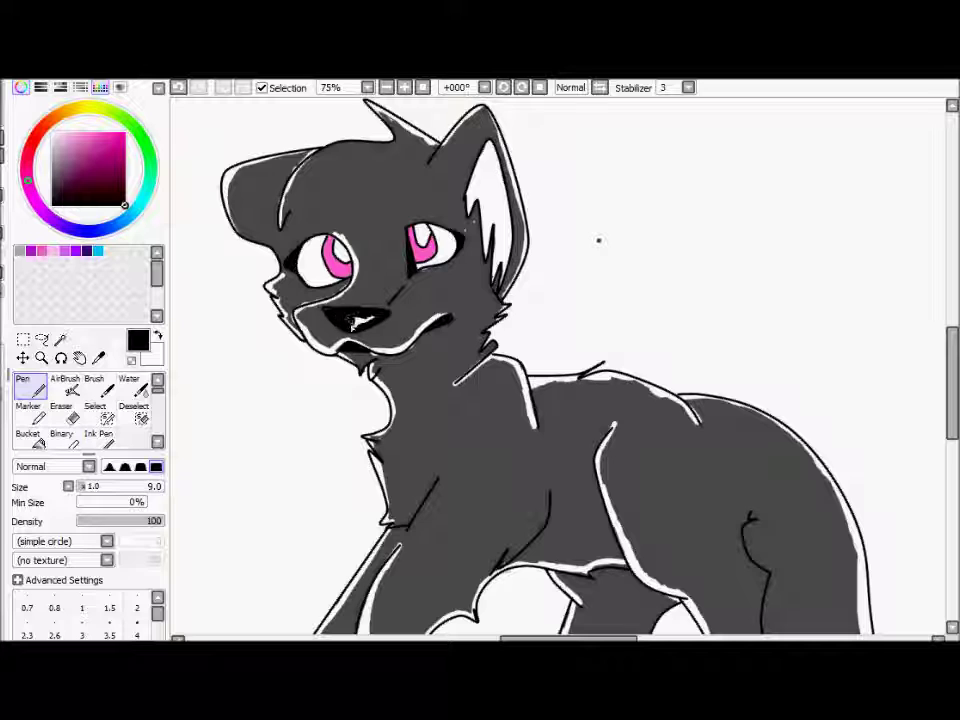
mouse_move(596, 208)
mouse_down()
mouse_move(641, 318)
mouse_move(645, 205)
mouse_up()
drag(676, 258, 684, 262)
key(ctrl+z)
key(ctrl+z)
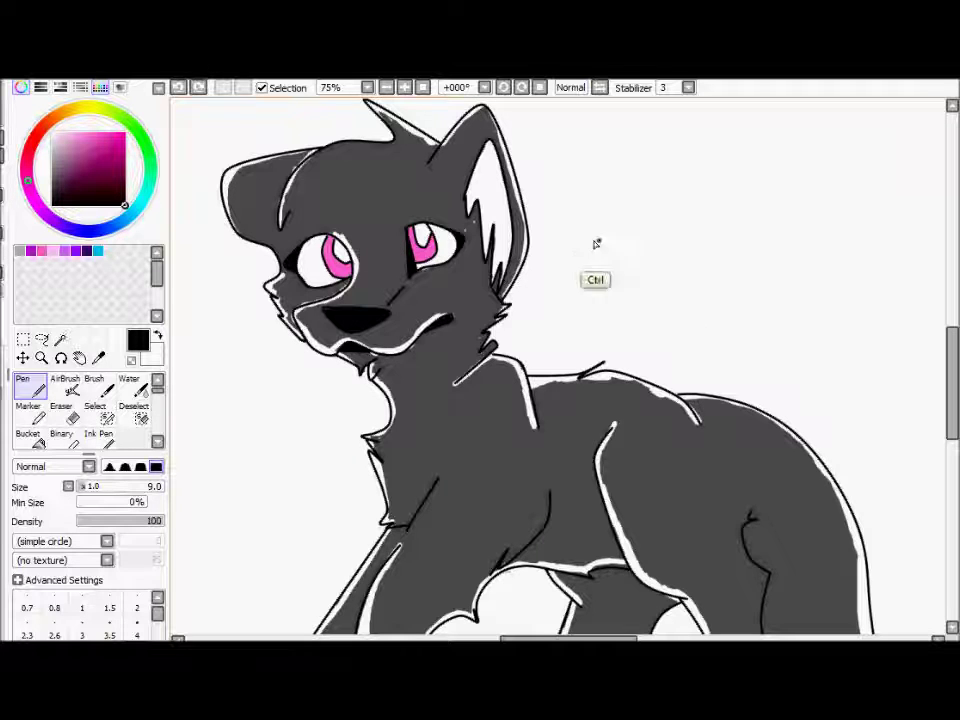
Step: Write "WolfiCA" by hand in black above the back with the Acrylic brush at size 13
click(157, 442)
click(29, 413)
click(91, 486)
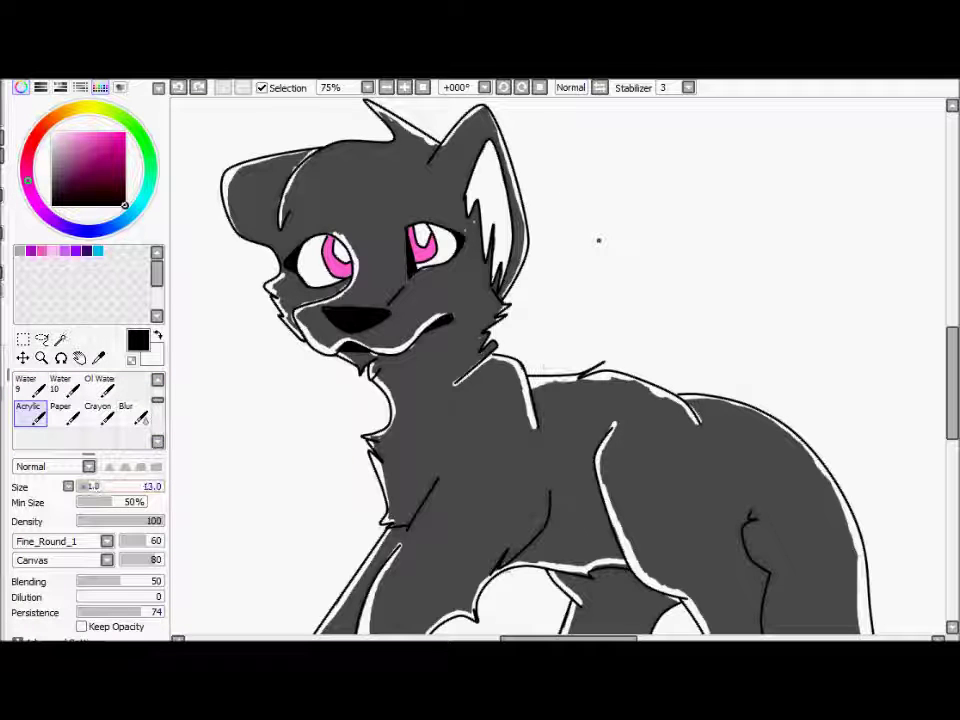
mouse_move(578, 190)
mouse_down()
mouse_move(624, 283)
mouse_move(645, 195)
mouse_up()
drag(715, 218, 712, 251)
key(ctrl+z)
drag(728, 190, 740, 301)
drag(768, 300, 784, 209)
mouse_move(764, 262)
mouse_down()
mouse_move(783, 257)
mouse_move(806, 292)
mouse_up()
drag(850, 195, 846, 285)
key(ctrl+z)
drag(865, 202, 868, 282)
drag(845, 178, 850, 305)
key(ctrl+z)
mouse_move(879, 194)
mouse_down()
mouse_move(881, 286)
mouse_move(912, 279)
mouse_up()
drag(882, 243, 911, 240)
Step: Write "Le" in bright pink below the "WolfiCA" lettering
click(124, 134)
mouse_move(707, 320)
mouse_down()
mouse_move(724, 377)
mouse_move(740, 378)
mouse_up()
drag(756, 352, 793, 375)
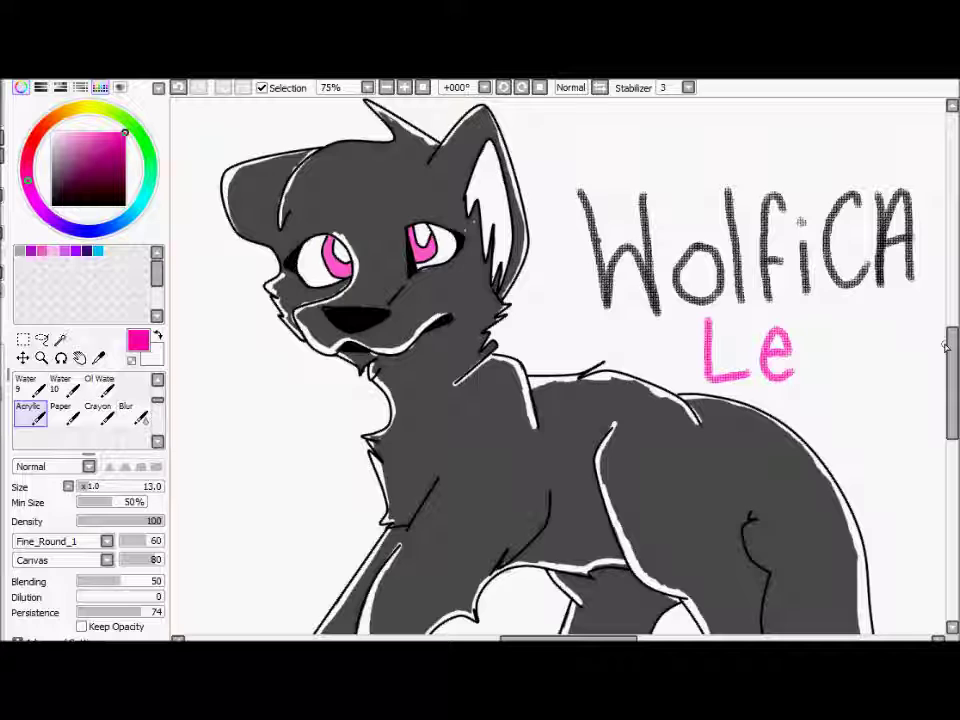
Step: View the whole drawing at 33.33% and switch to CamStudio
click(386, 87)
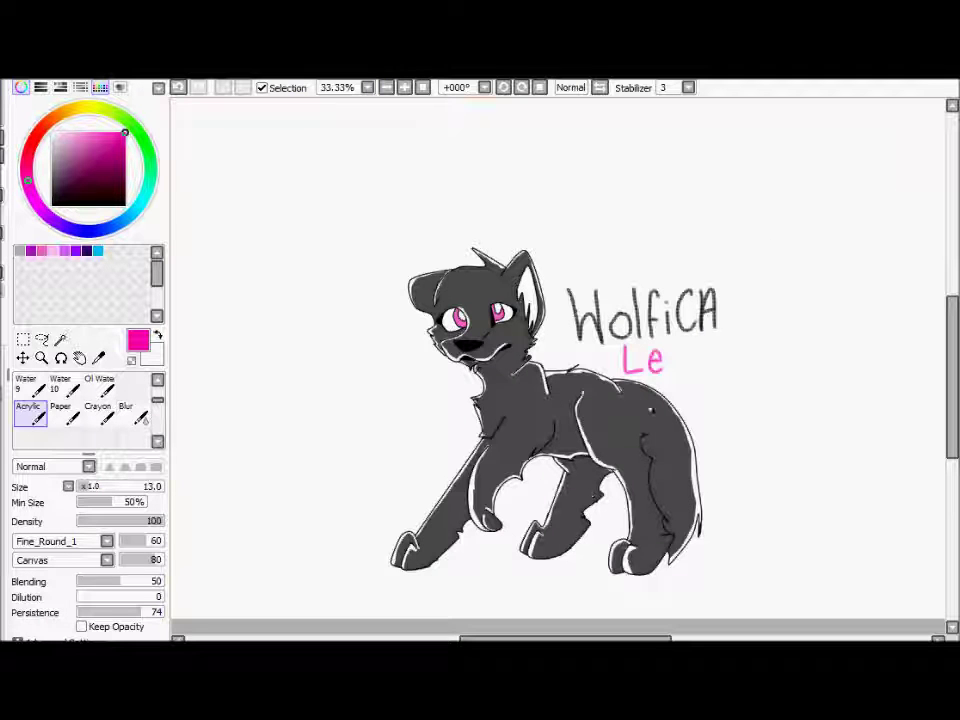
mouse_move(420, 648)
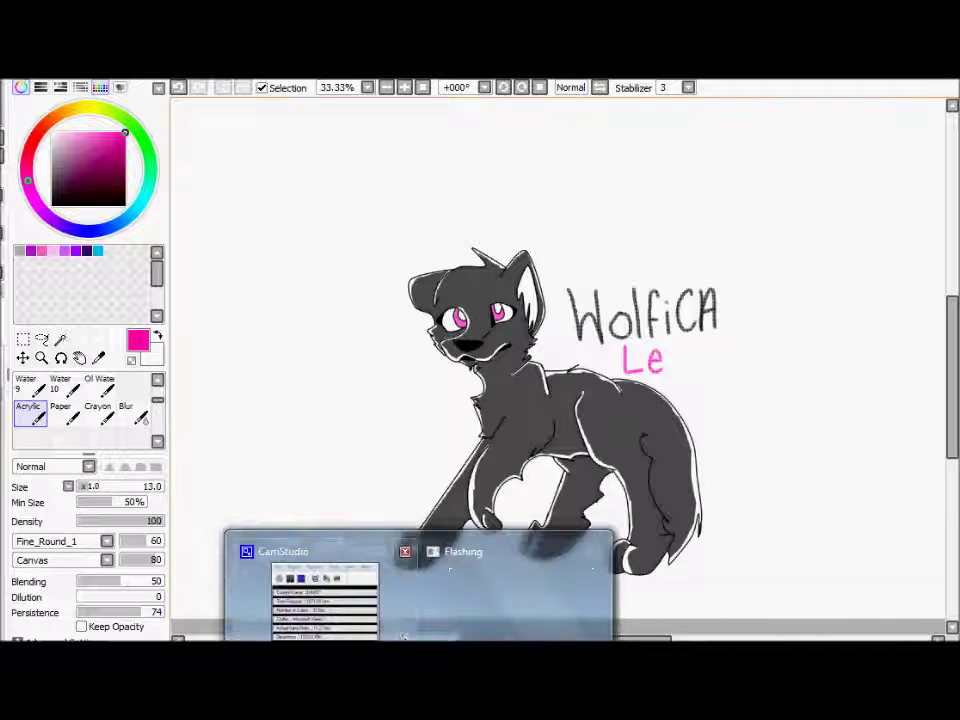
click(338, 603)
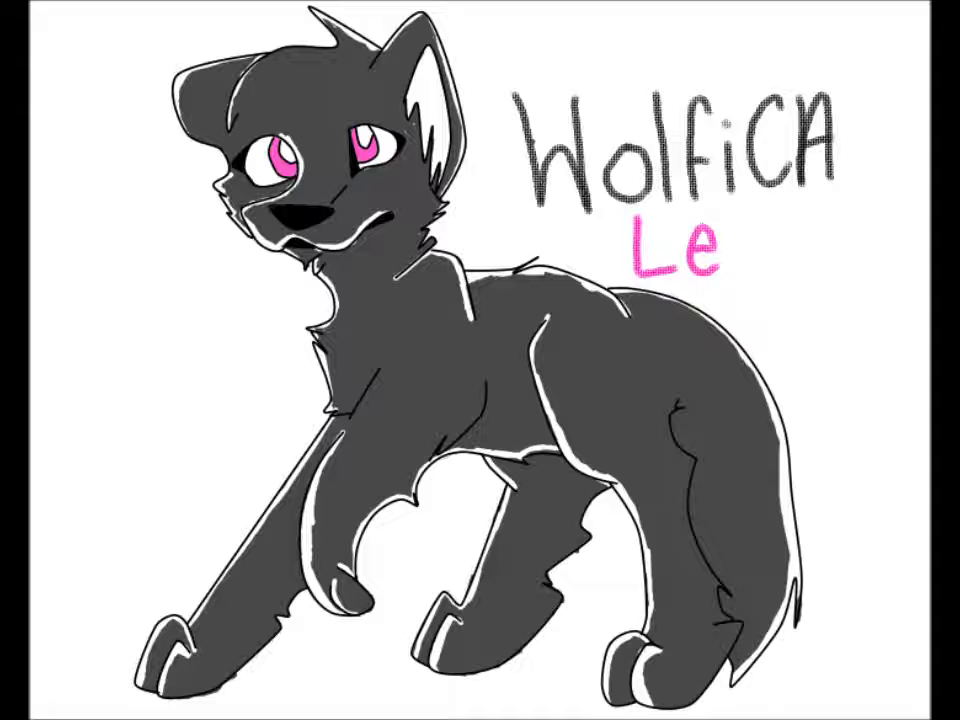